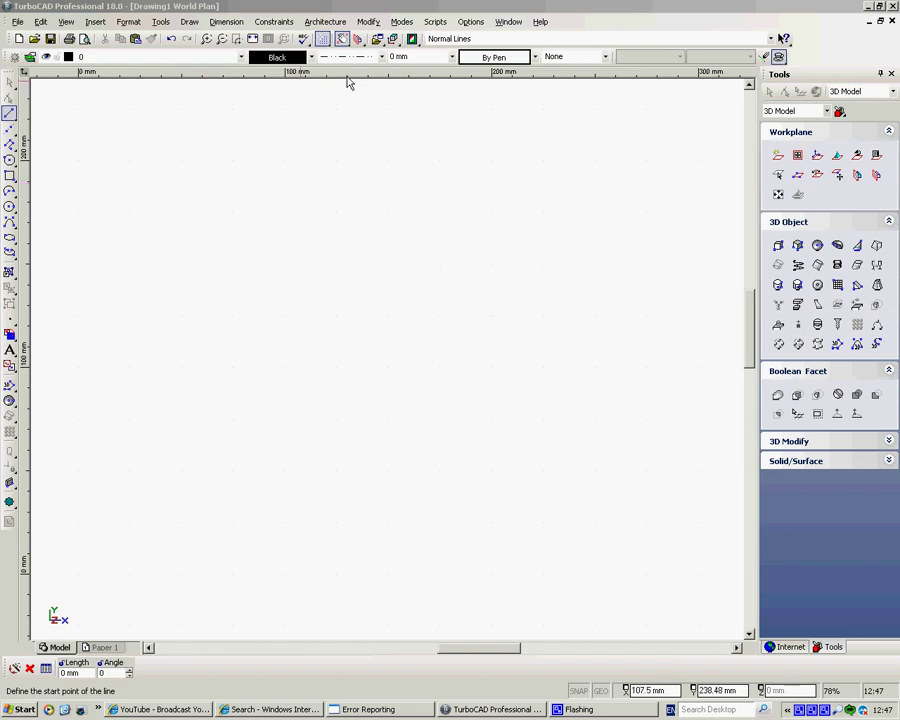
Change the current line style from dash-dot to a plain solid line
click(381, 56)
click(371, 72)
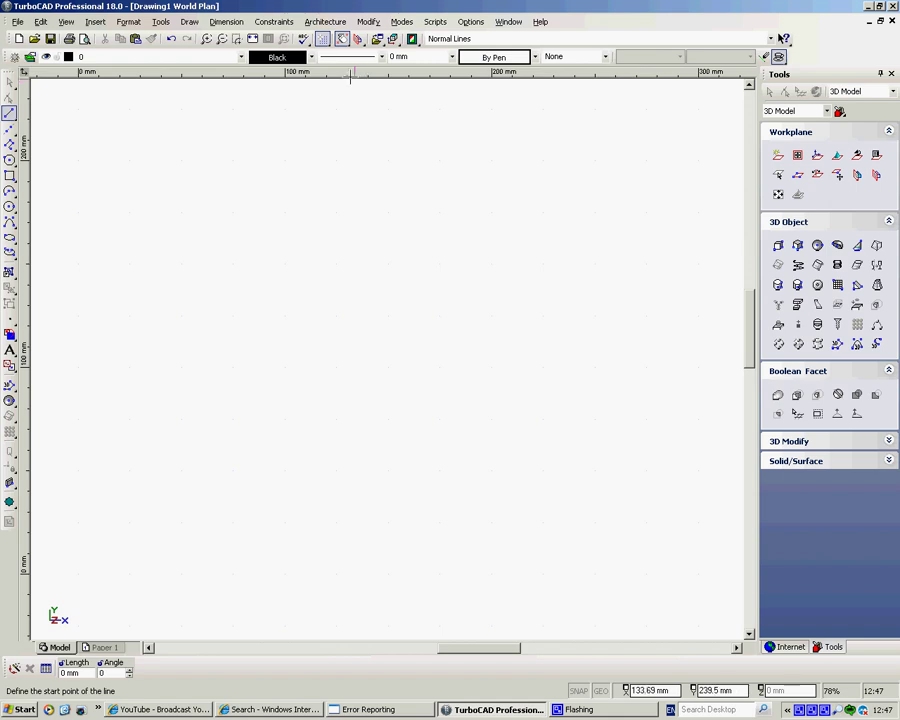
Look over the Customize dialog from the Tools menu, close it unchanged, and show the Options menu
click(160, 21)
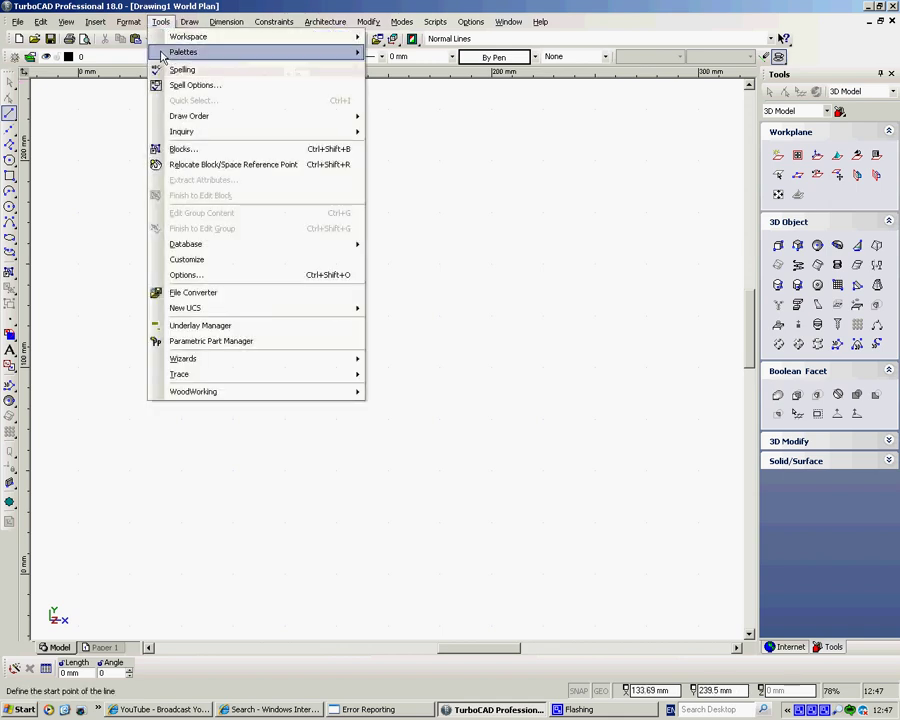
click(185, 259)
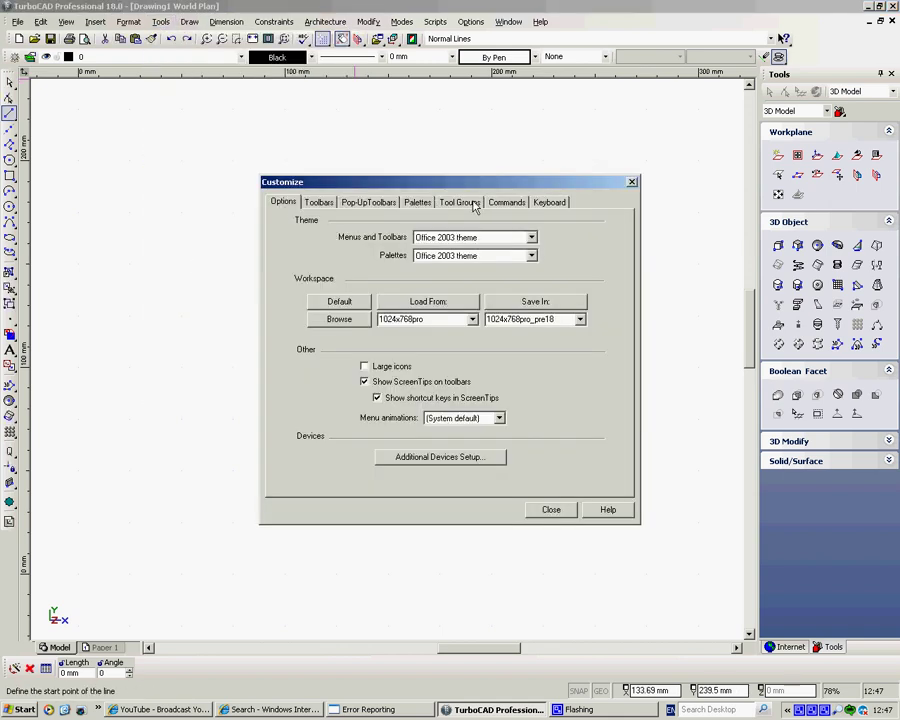
click(631, 182)
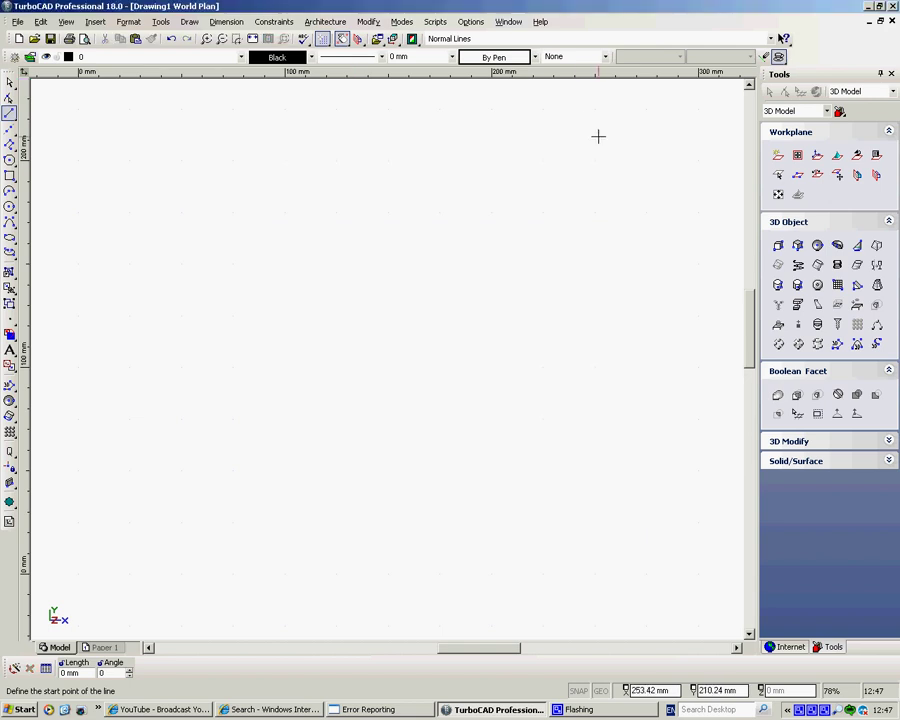
click(470, 22)
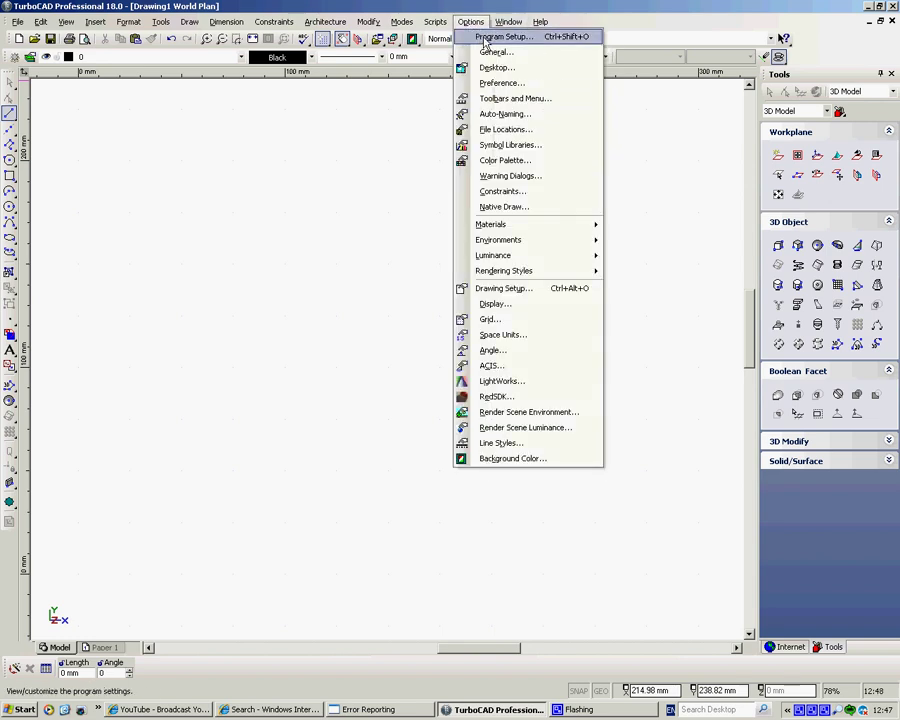
In Program Setup's General page, disable 'Save drawings every' and keep Last window layout enabled
click(485, 37)
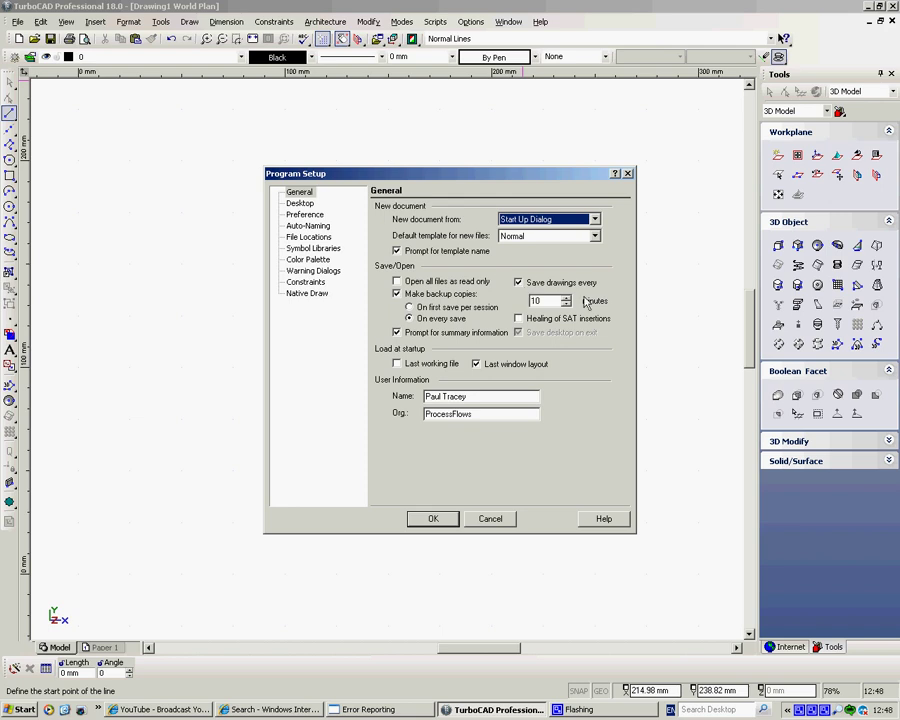
click(519, 284)
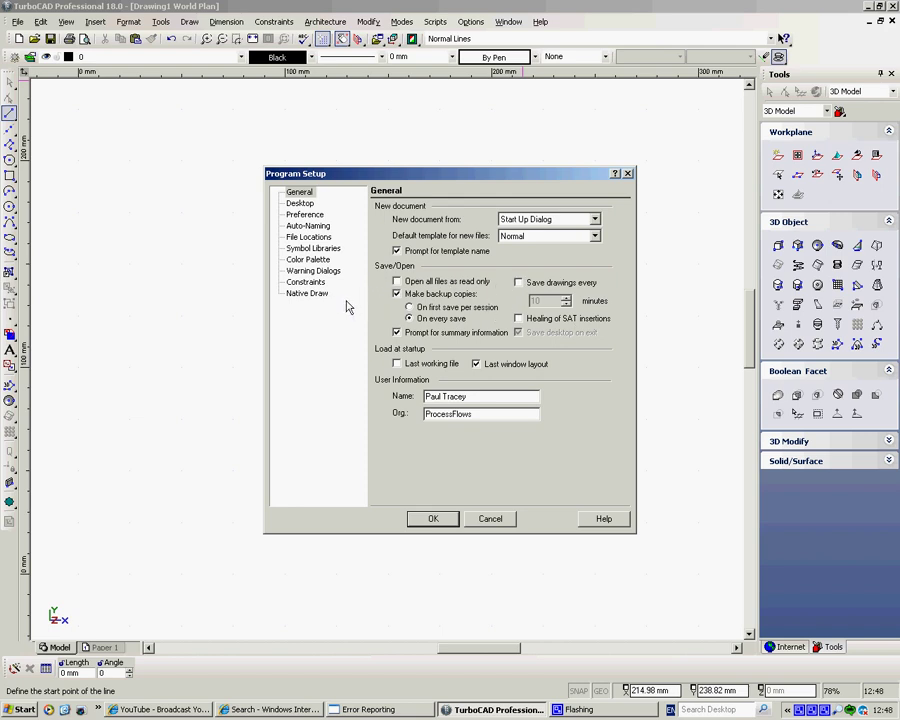
click(477, 364)
click(477, 364)
Review the Desktop page of Program Setup
click(302, 207)
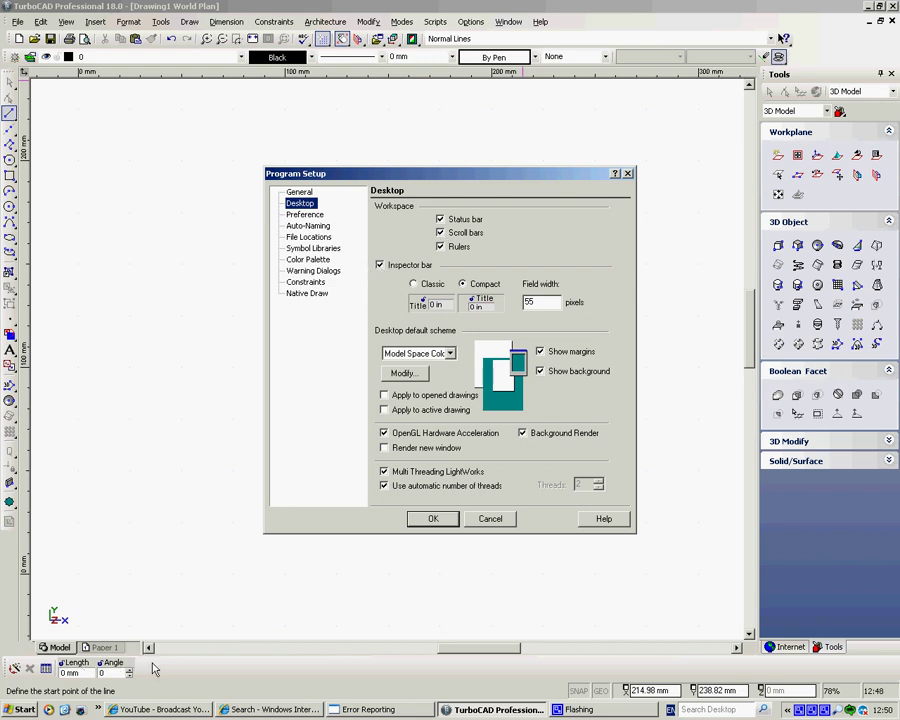
Close Program Setup and draw a regular hexagon on the left side of the page
click(628, 177)
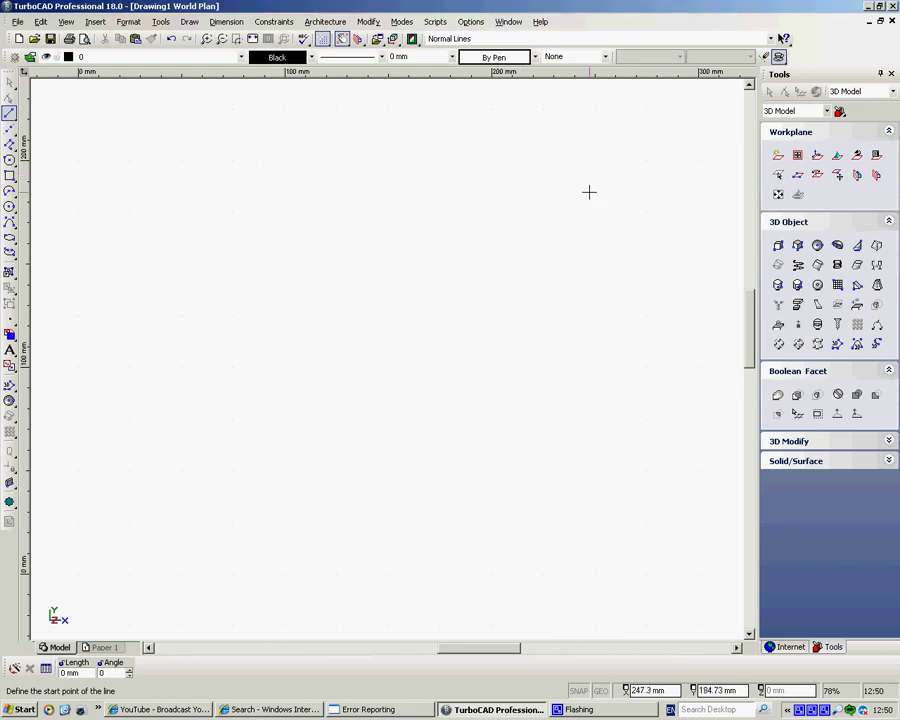
right_click(278, 244)
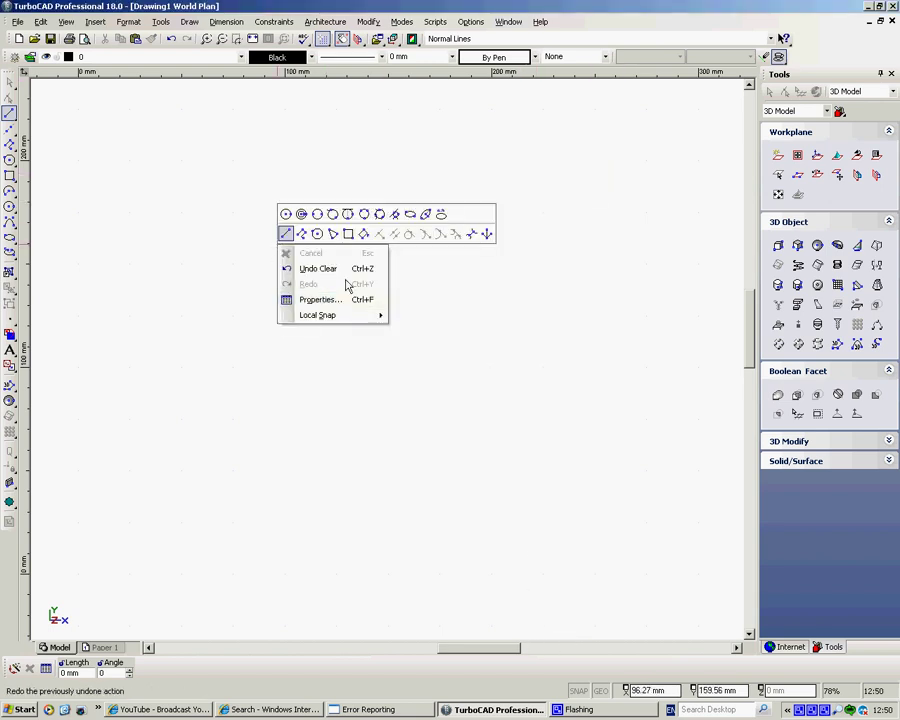
click(317, 233)
click(247, 283)
click(335, 322)
key(space)
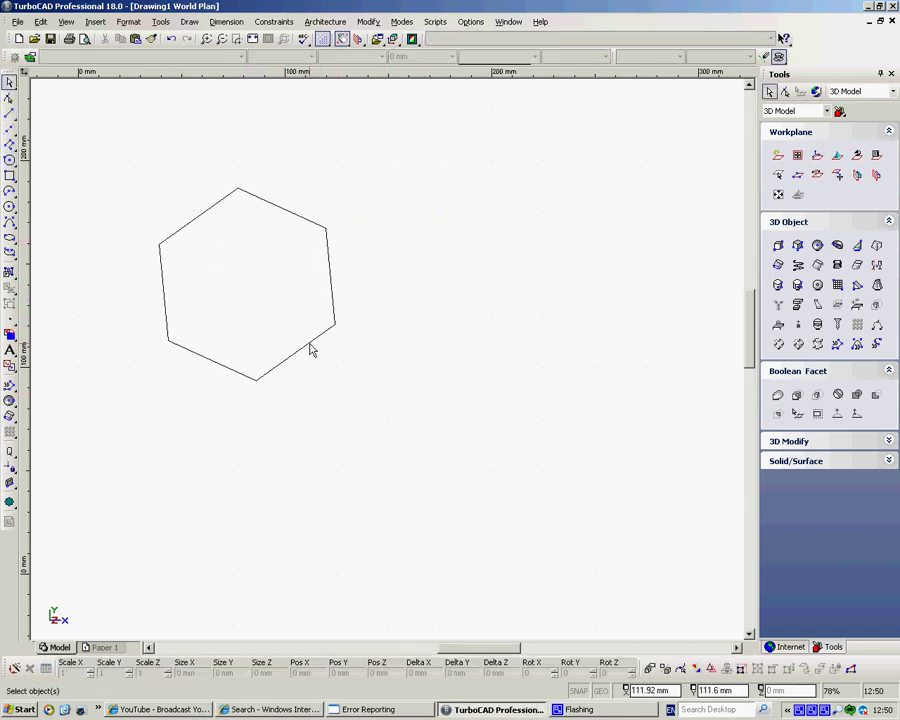
Move the hexagon 40 mm upward by entering 40 in Delta Y
click(310, 346)
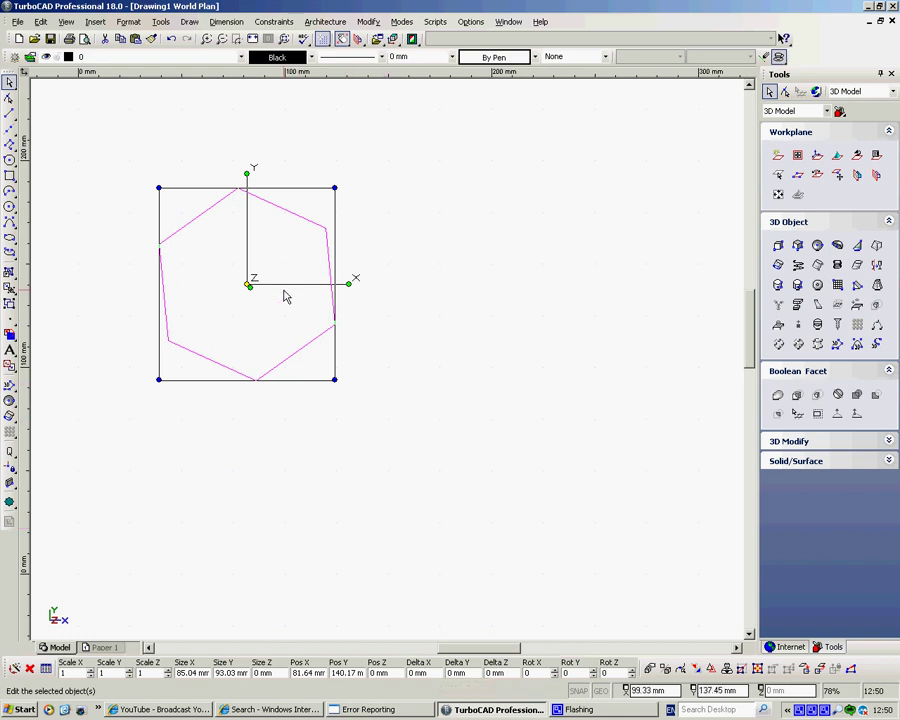
click(279, 151)
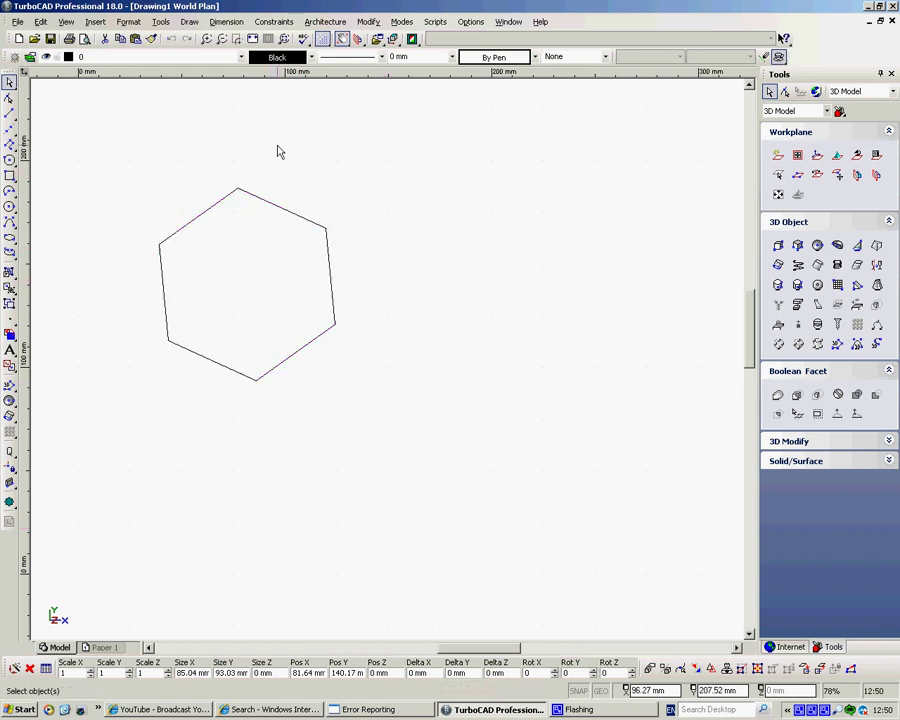
click(277, 206)
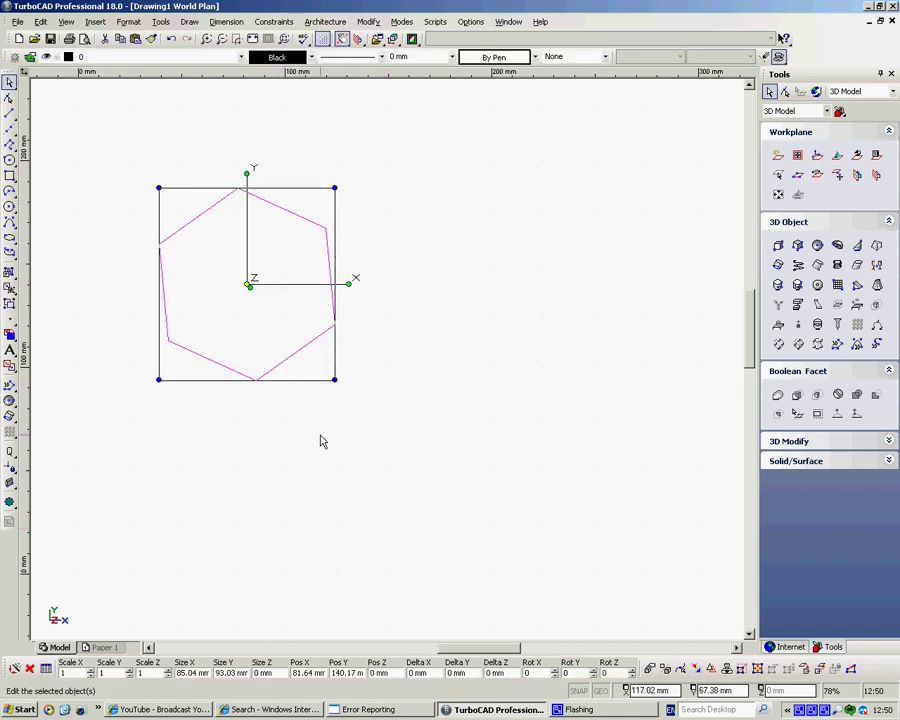
click(452, 673)
text(40)
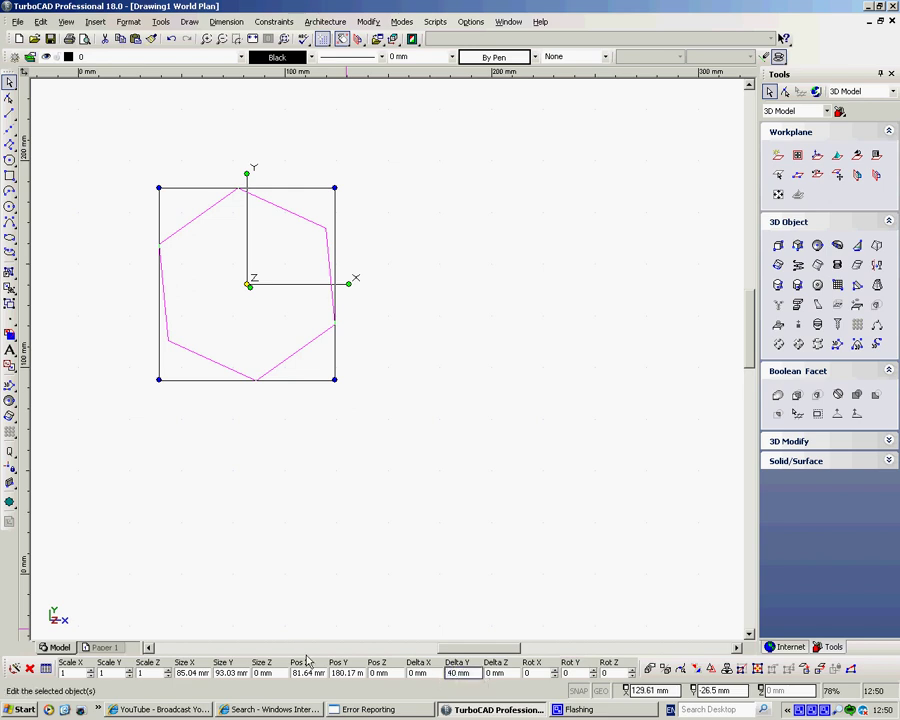
key(Return)
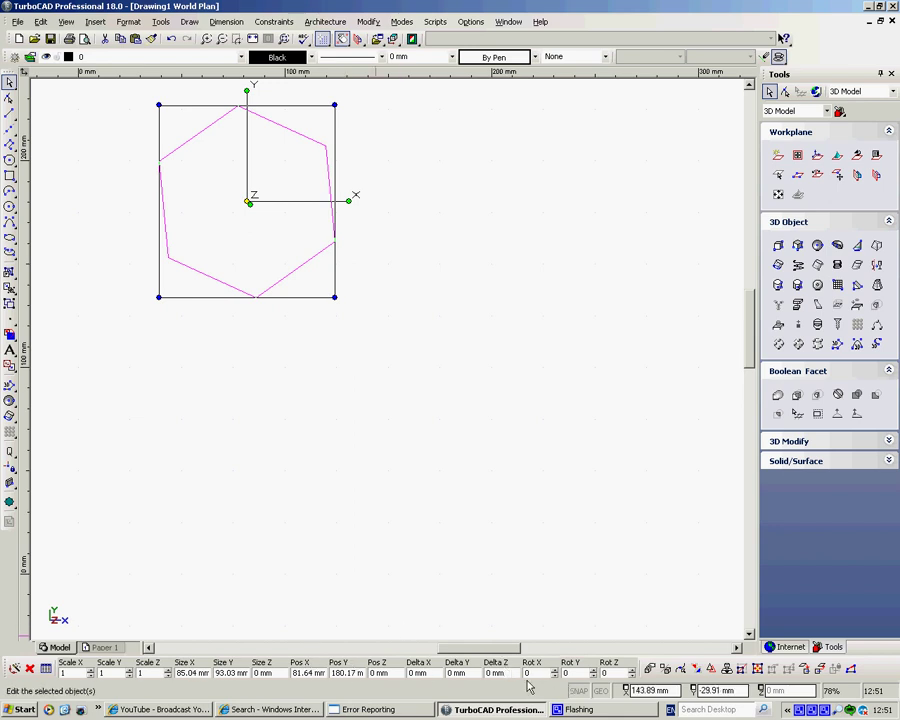
click(430, 237)
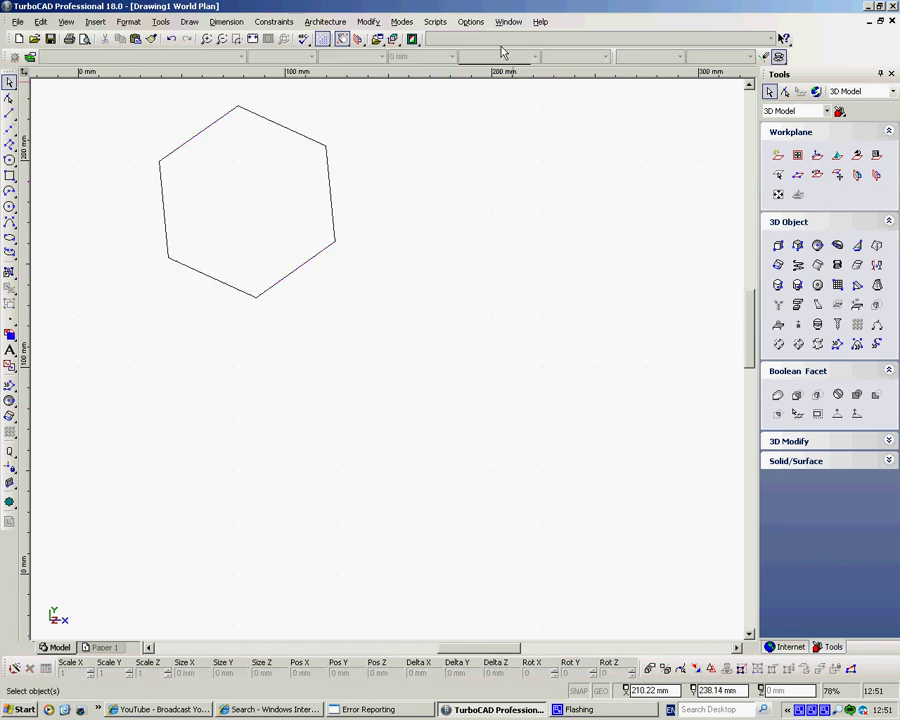
Reopen Program Setup on the Desktop page and switch off OpenGL hardware acceleration
click(468, 22)
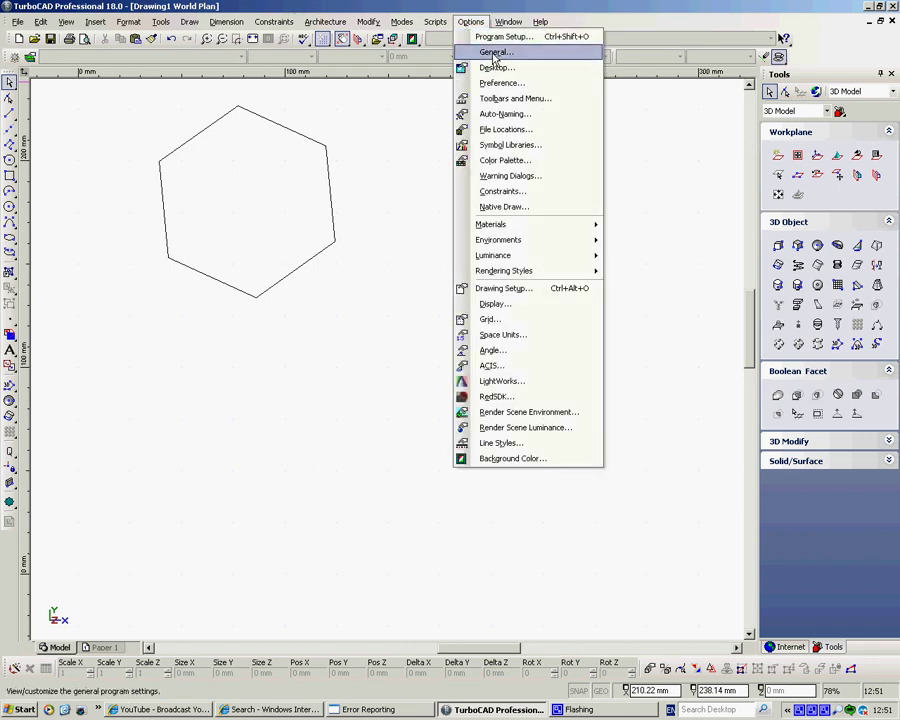
click(478, 52)
click(300, 204)
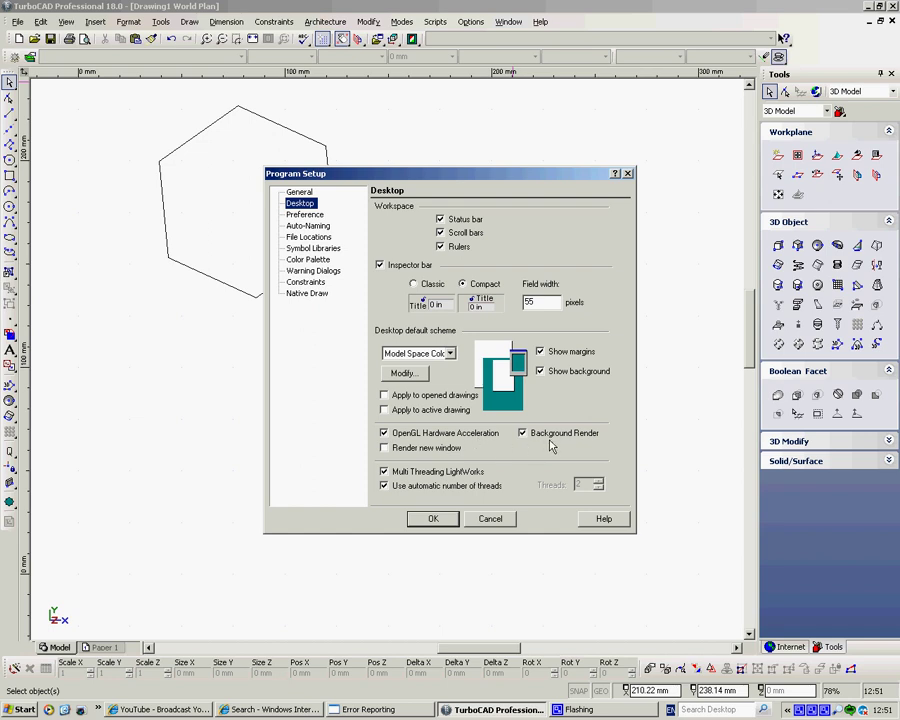
click(384, 433)
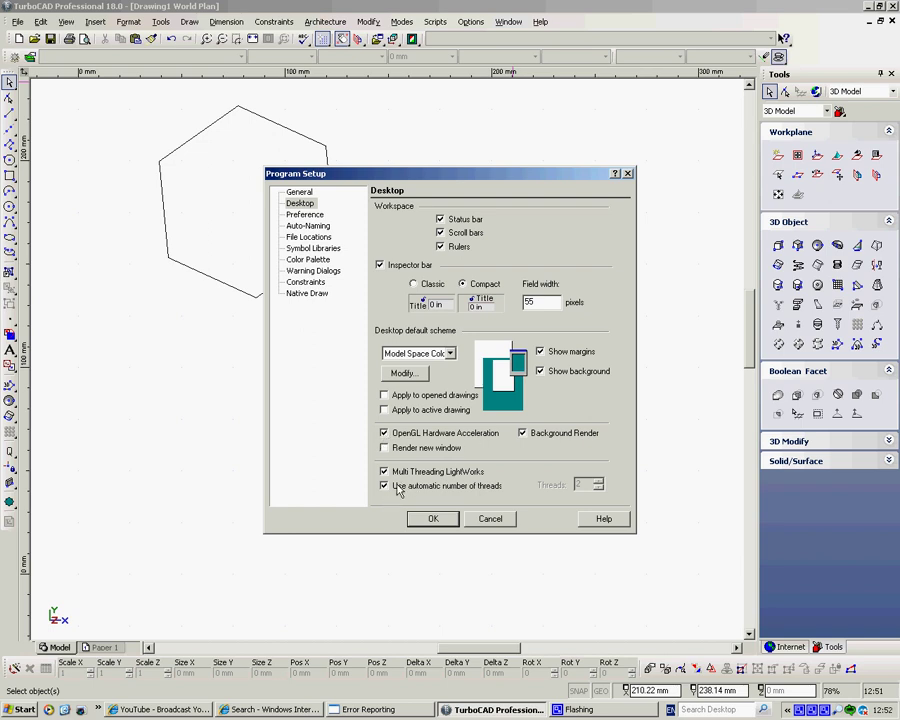
Switch Program Setup to the Preference page for the coordinate icon and cursor settings
click(307, 215)
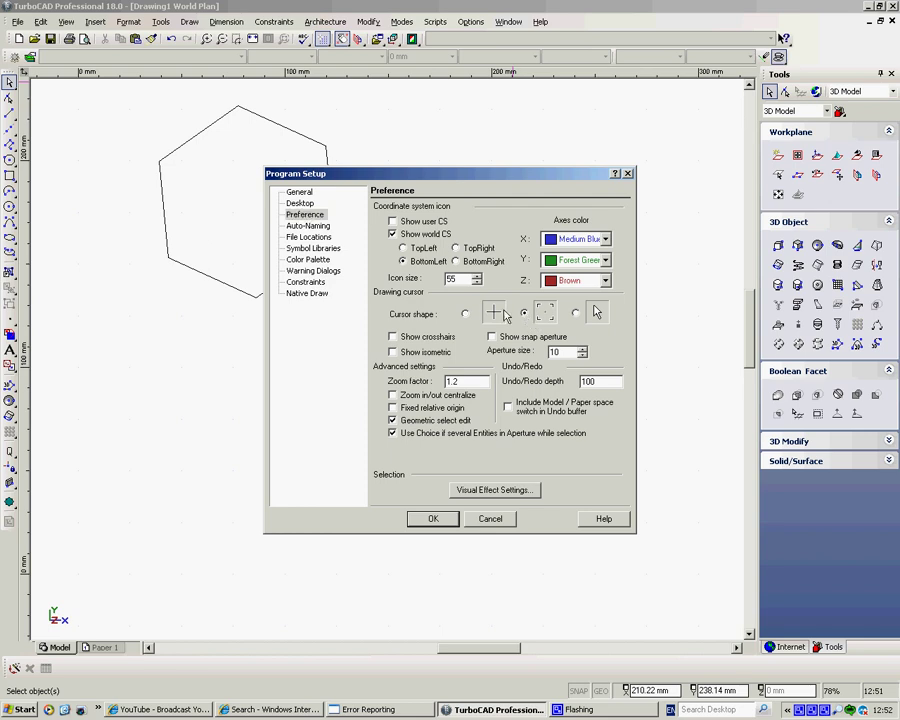
Draw a large square right of the hexagon and a small square on its top-right corner
click(433, 518)
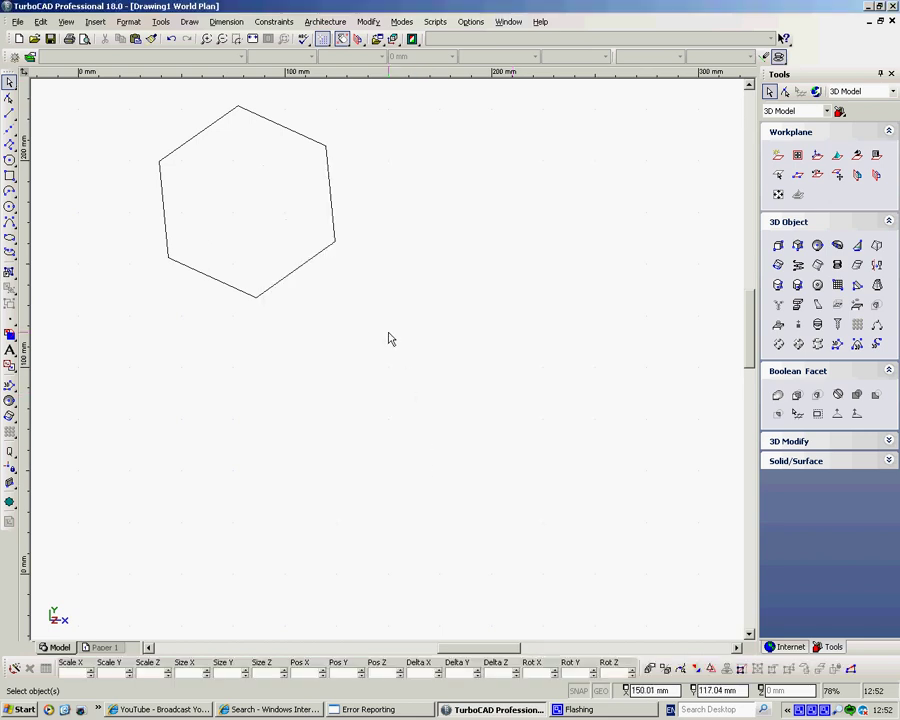
right_click(390, 291)
click(458, 316)
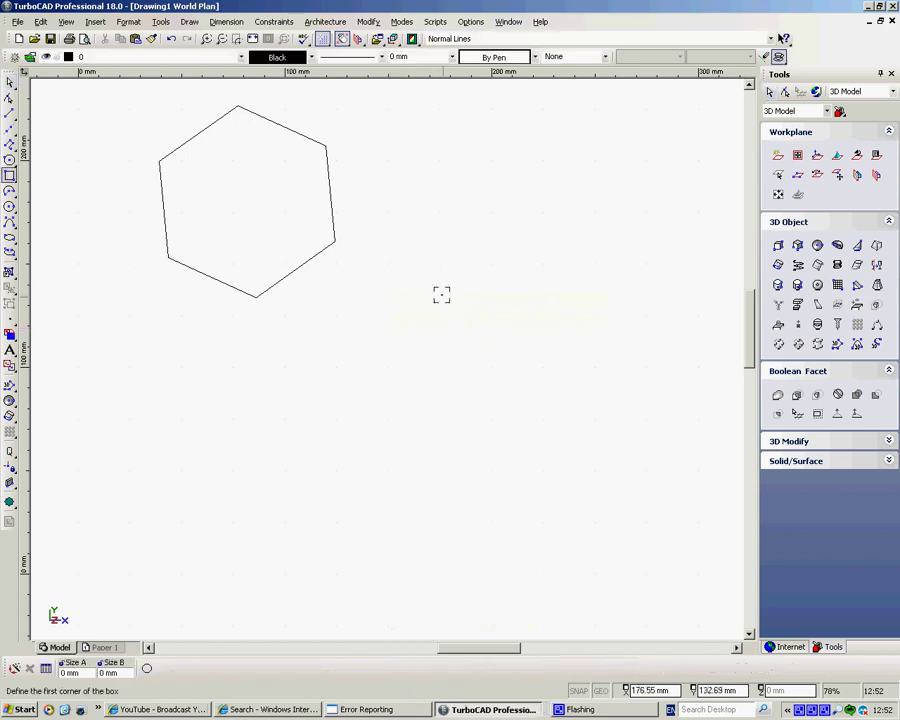
click(367, 256)
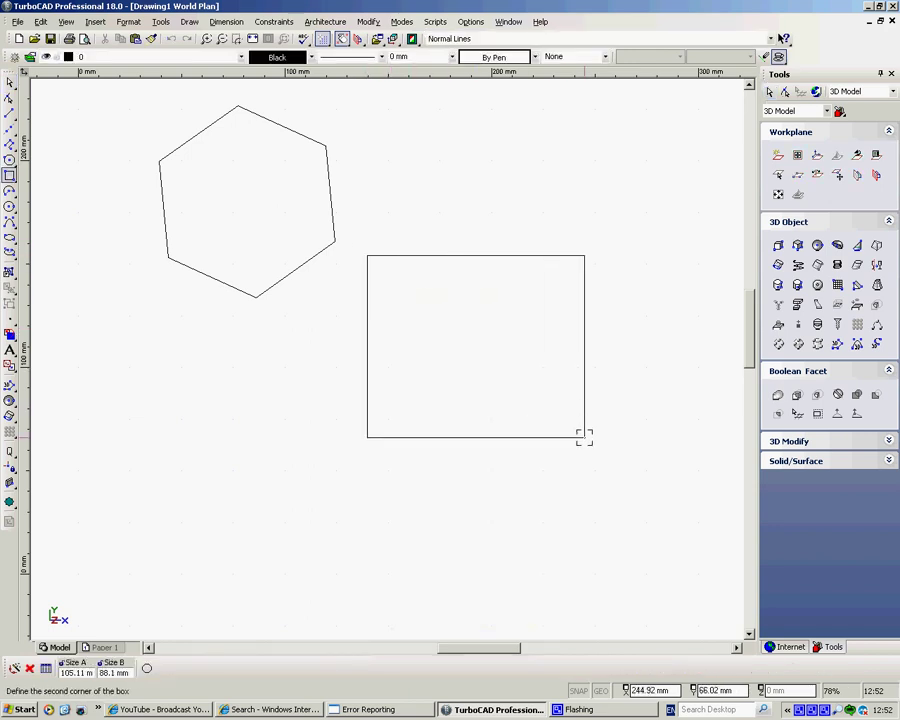
click(609, 456)
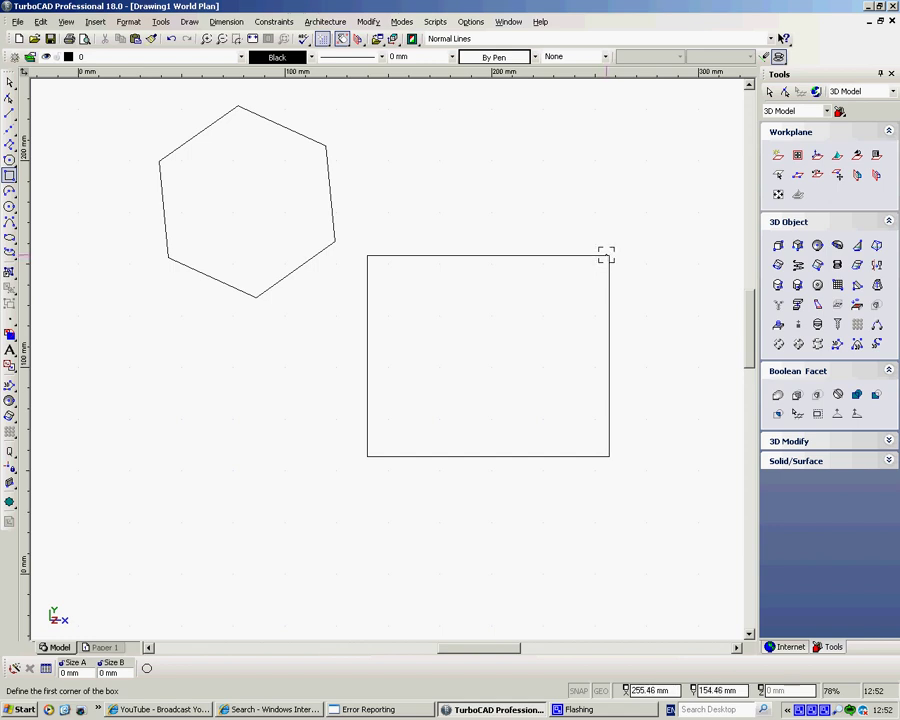
click(609, 255)
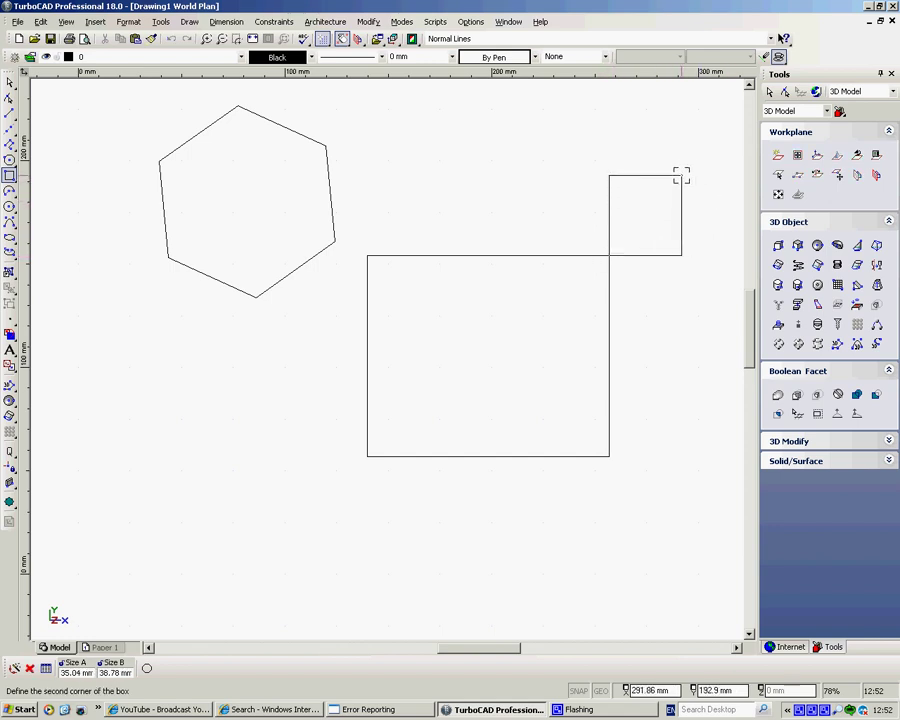
click(687, 175)
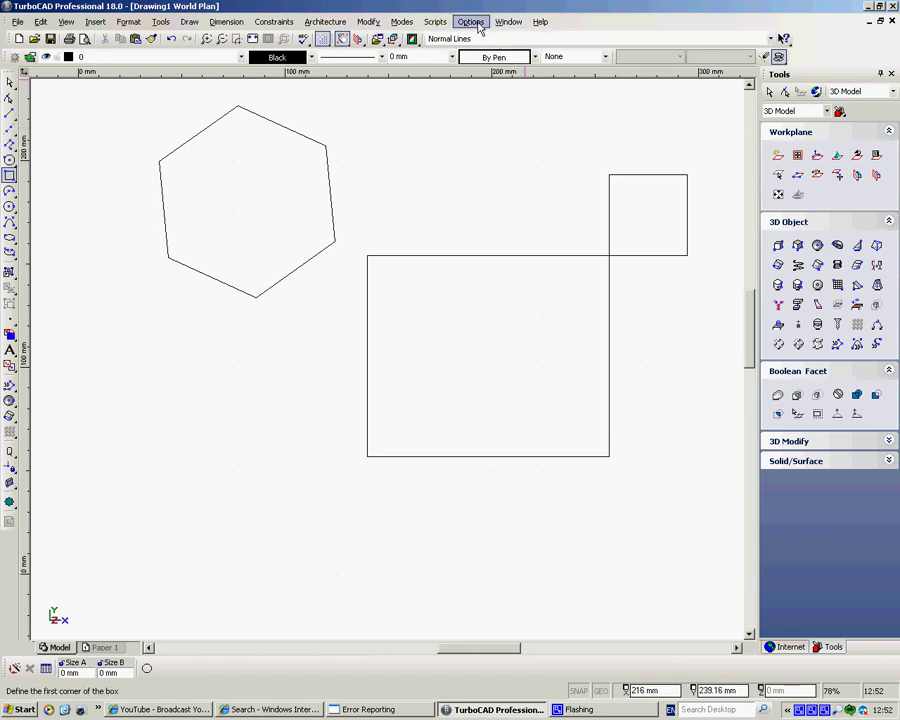
Set the drawing cursor to the plain + shape and turn on full-screen crosshairs
click(471, 22)
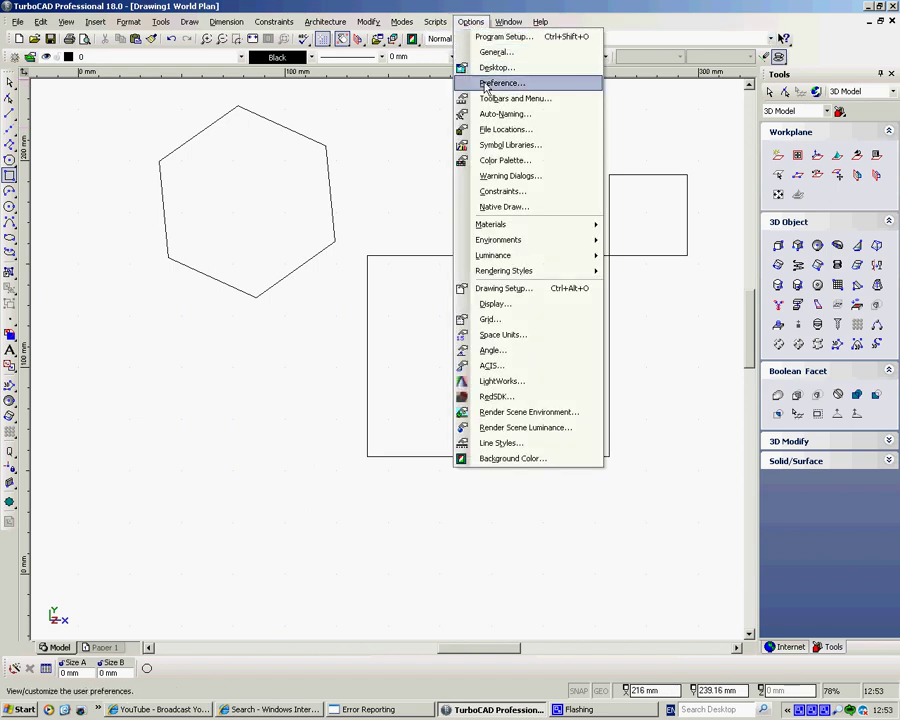
click(497, 83)
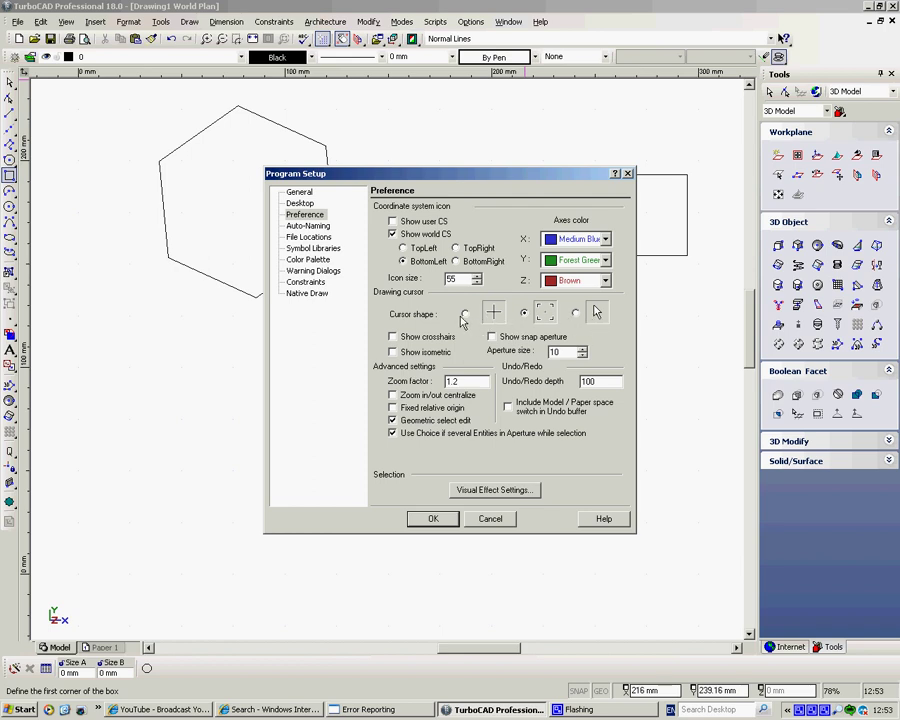
click(465, 315)
drag(478, 180, 670, 158)
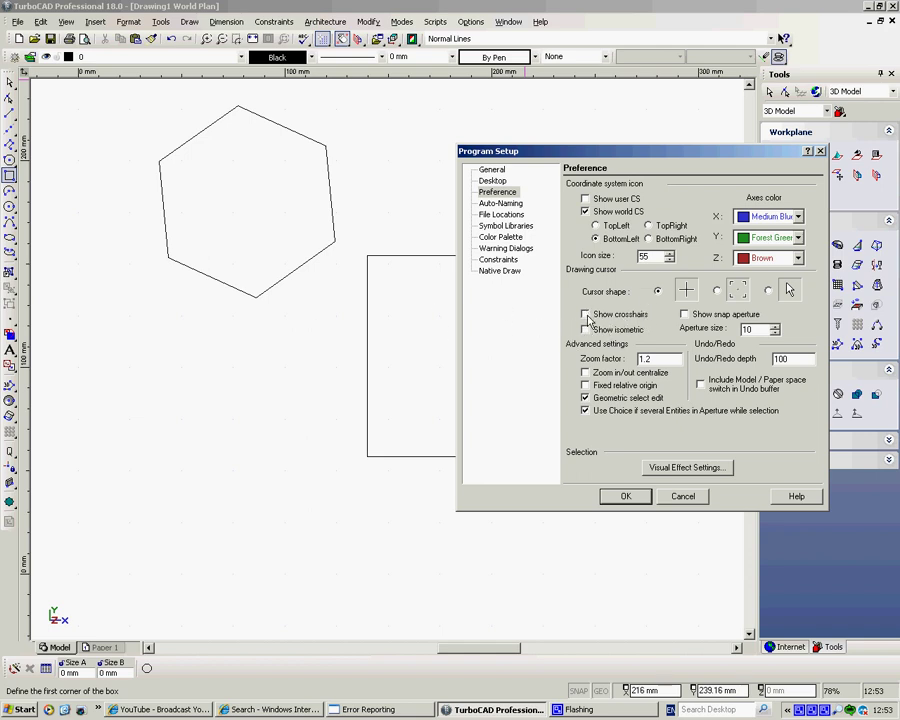
click(586, 316)
Apply the new cursor preferences, then start a box and cancel it
click(626, 497)
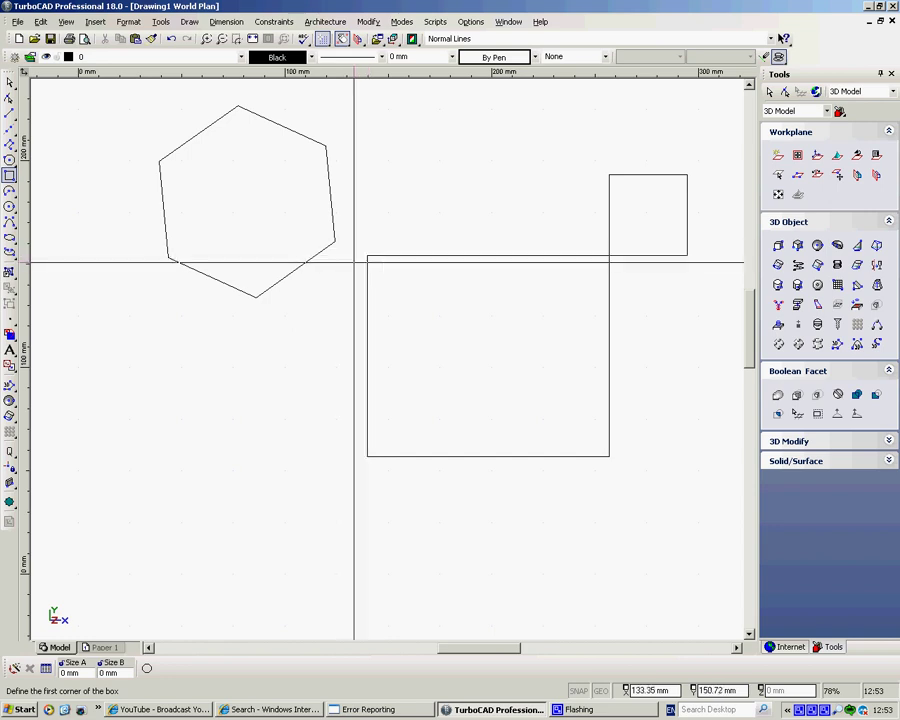
click(368, 256)
right_click(418, 170)
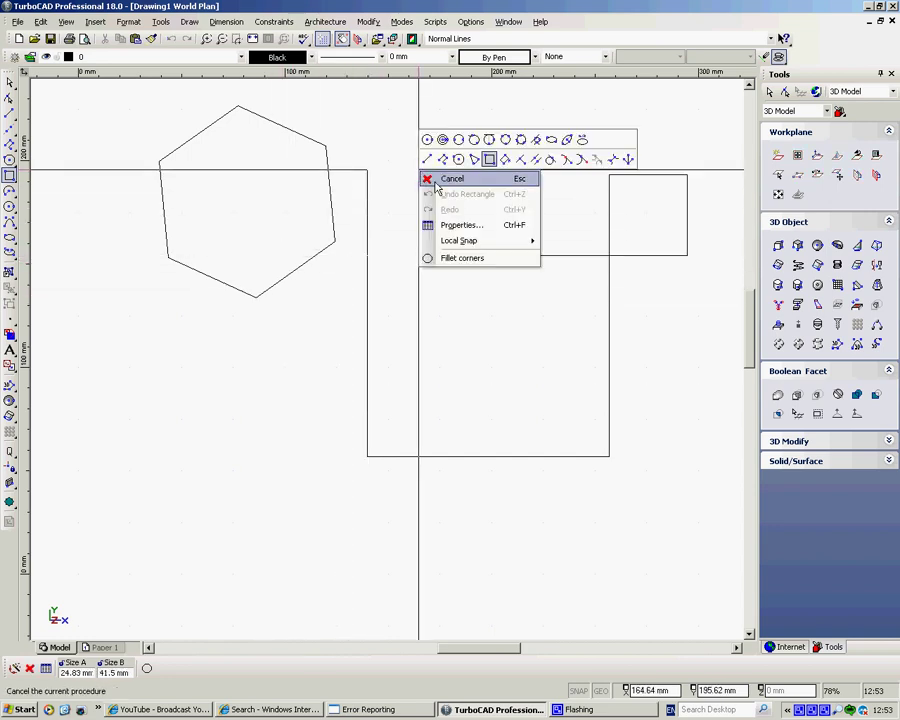
click(418, 170)
Start a line at the large square's top-left corner, dismissing the snap warnings
click(9, 113)
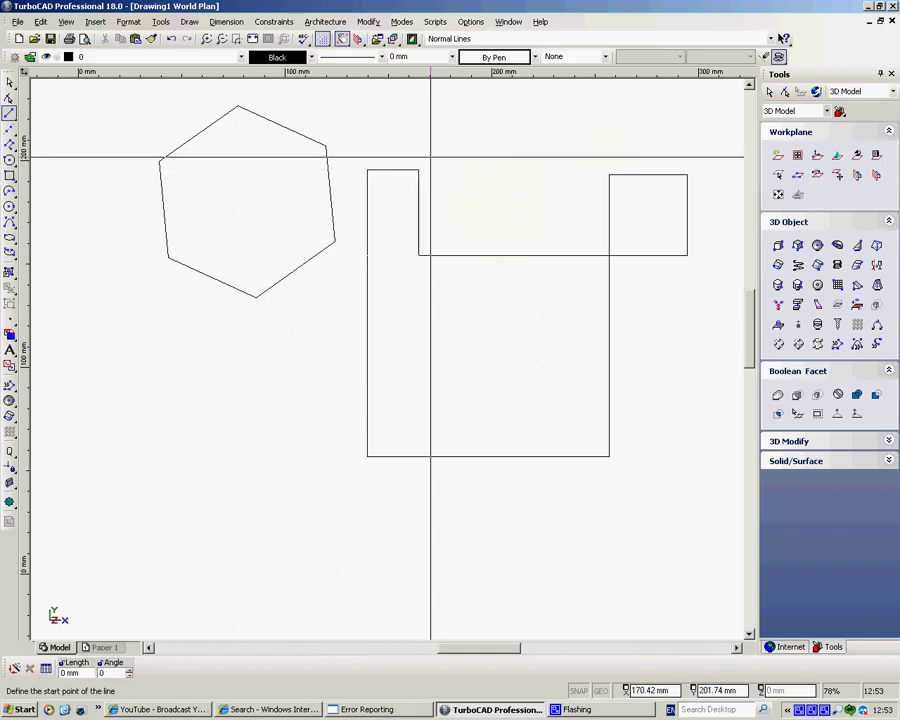
click(367, 170)
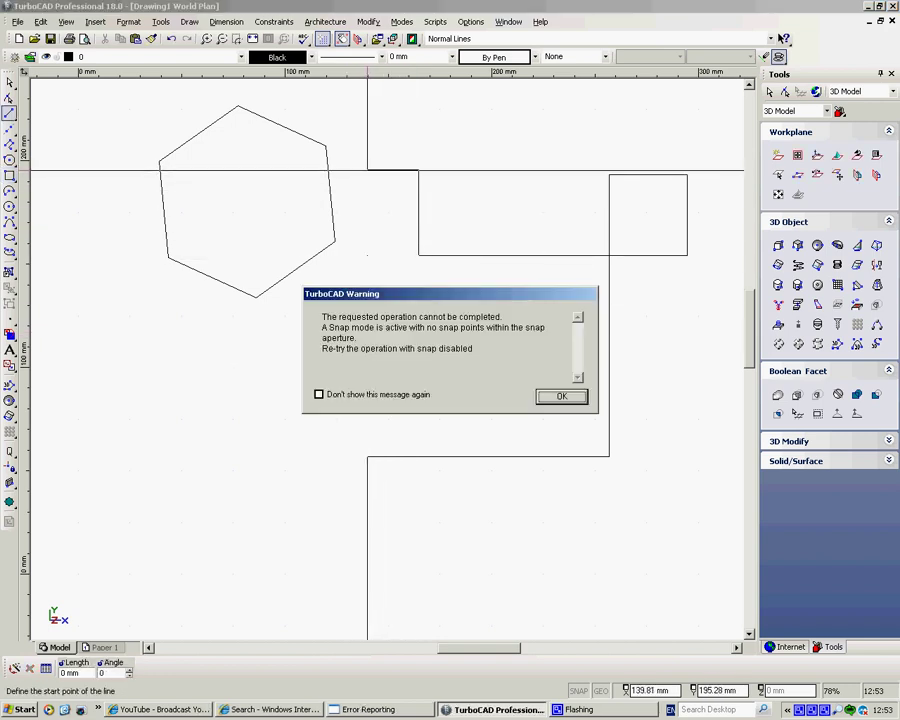
click(560, 396)
click(366, 171)
click(561, 397)
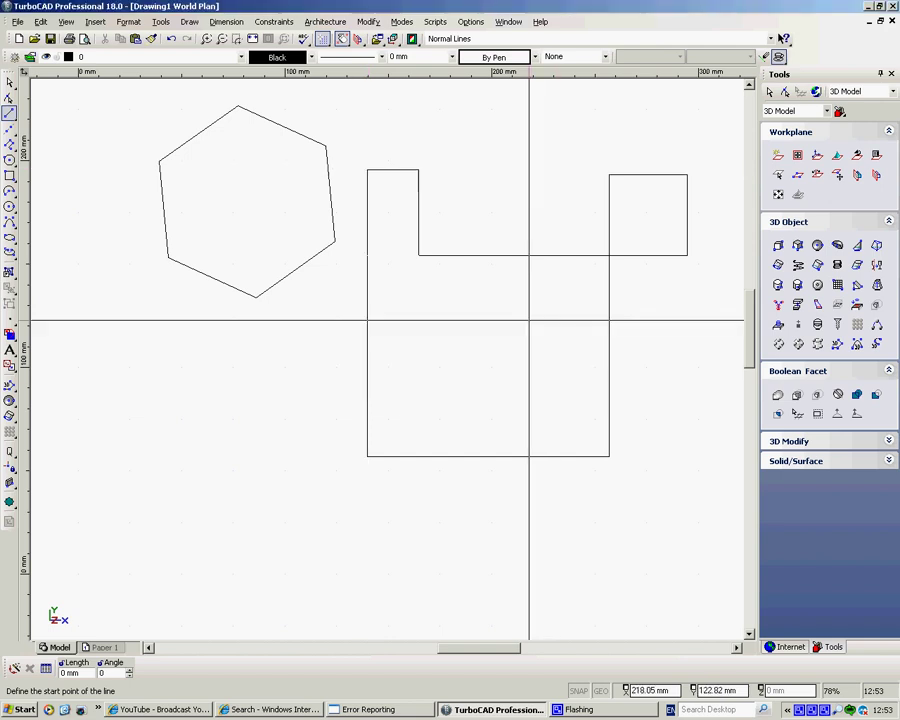
Enable 'Show snap aperture' in the drawing cursor preferences and apply it
click(470, 22)
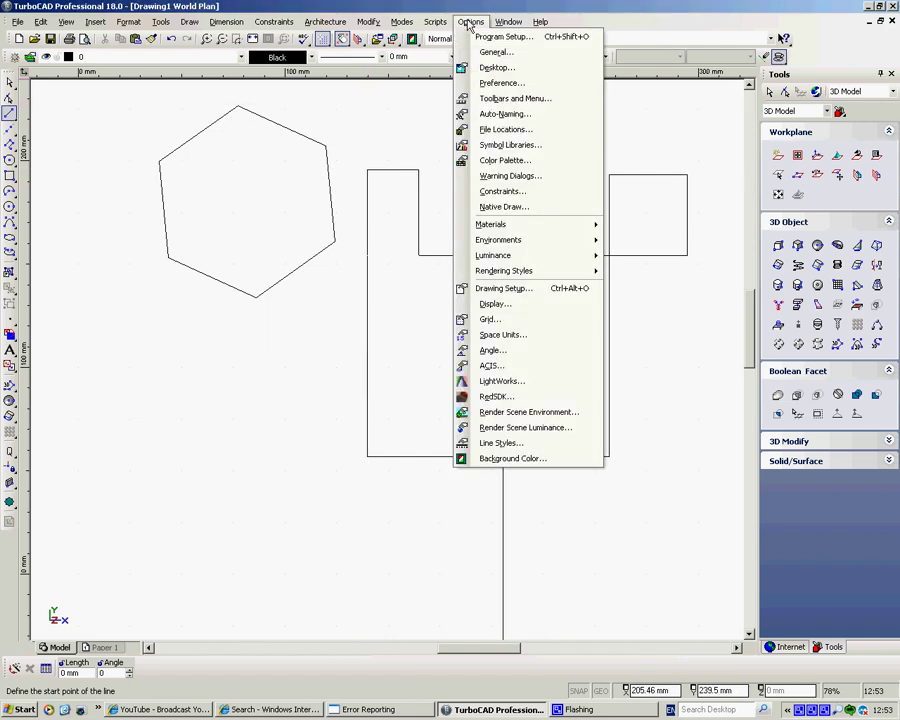
click(480, 83)
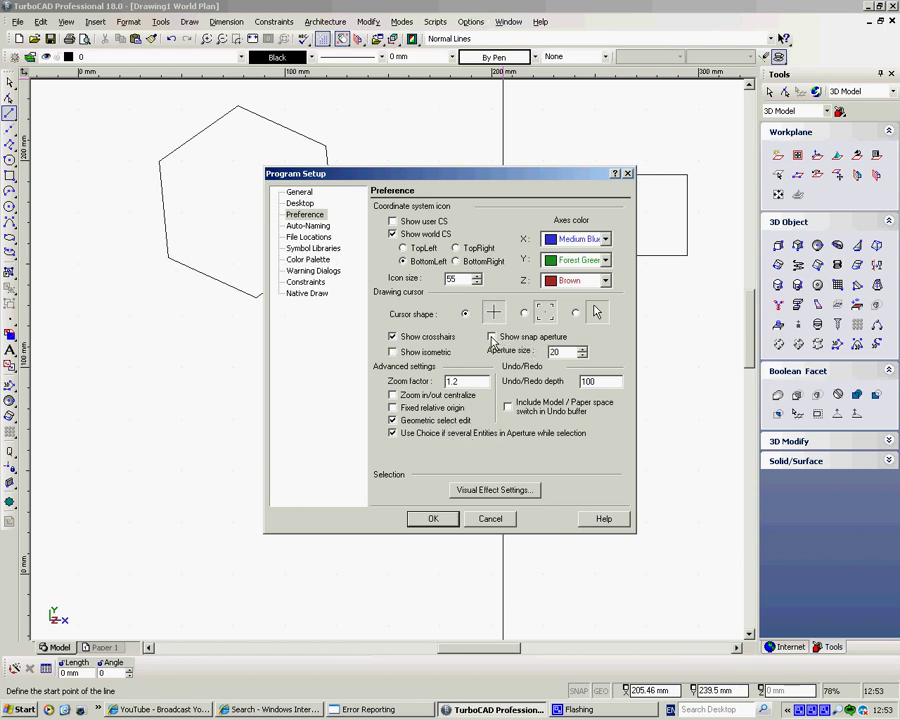
click(491, 338)
click(433, 518)
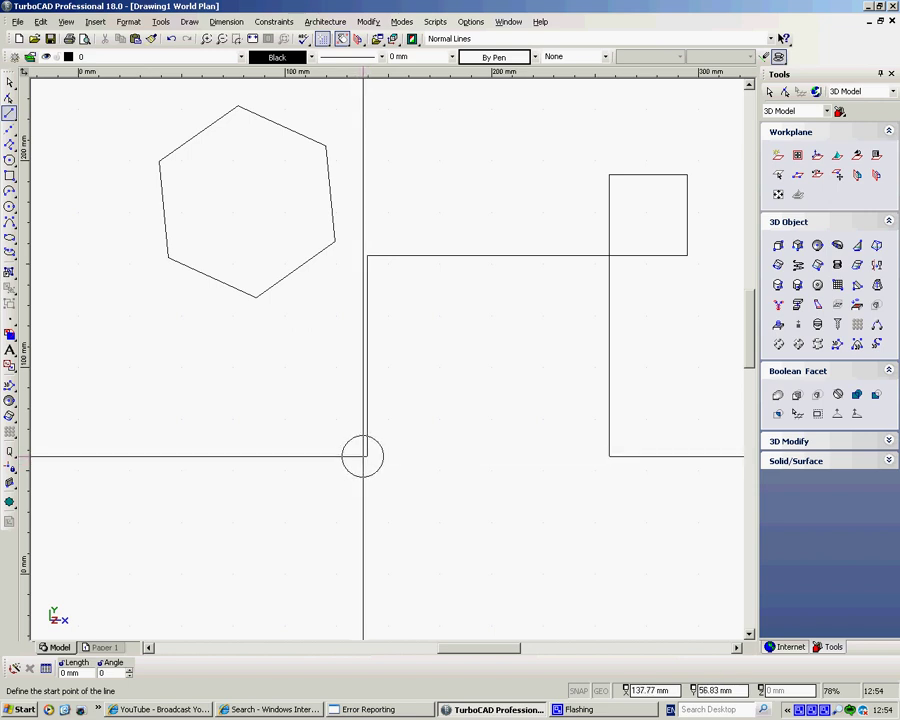
Draw a line from the big square's lower-left corner to the hexagon's bottom vertex
click(362, 456)
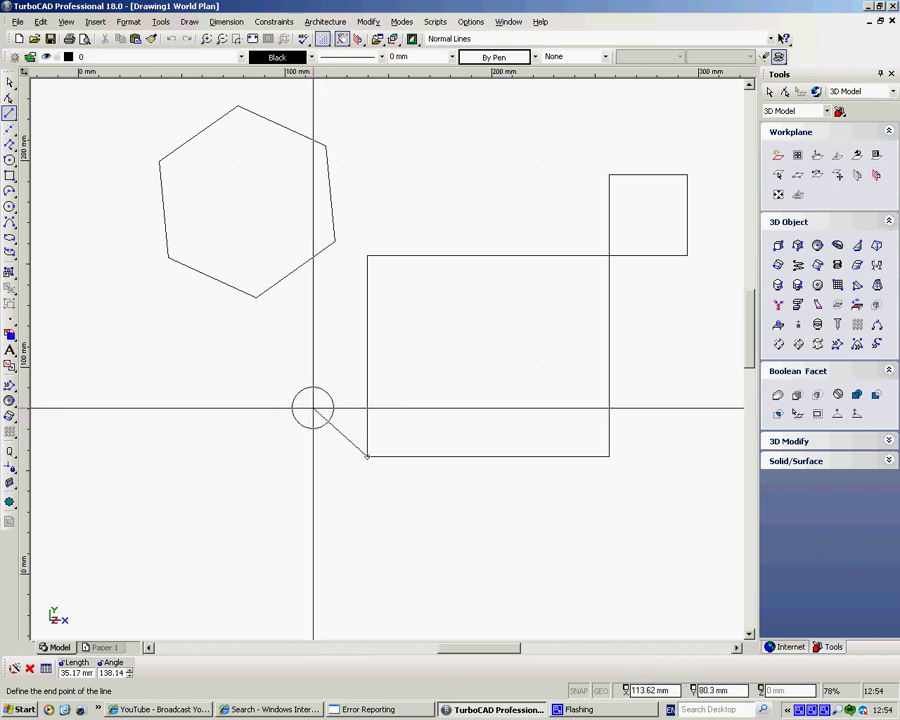
click(257, 298)
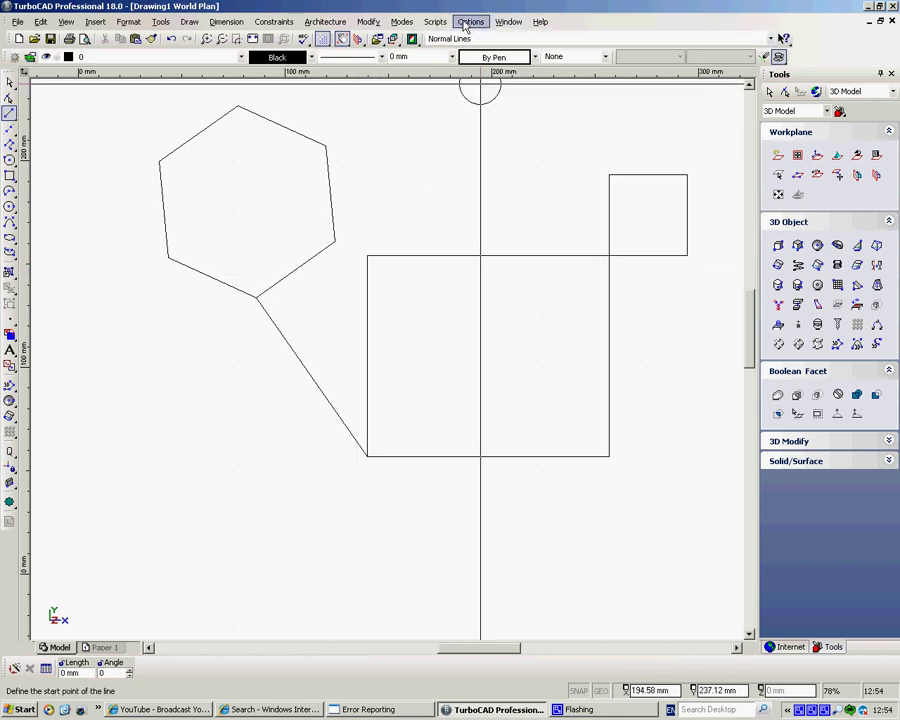
Turn off full-screen crosshairs in the cursor preferences
click(468, 22)
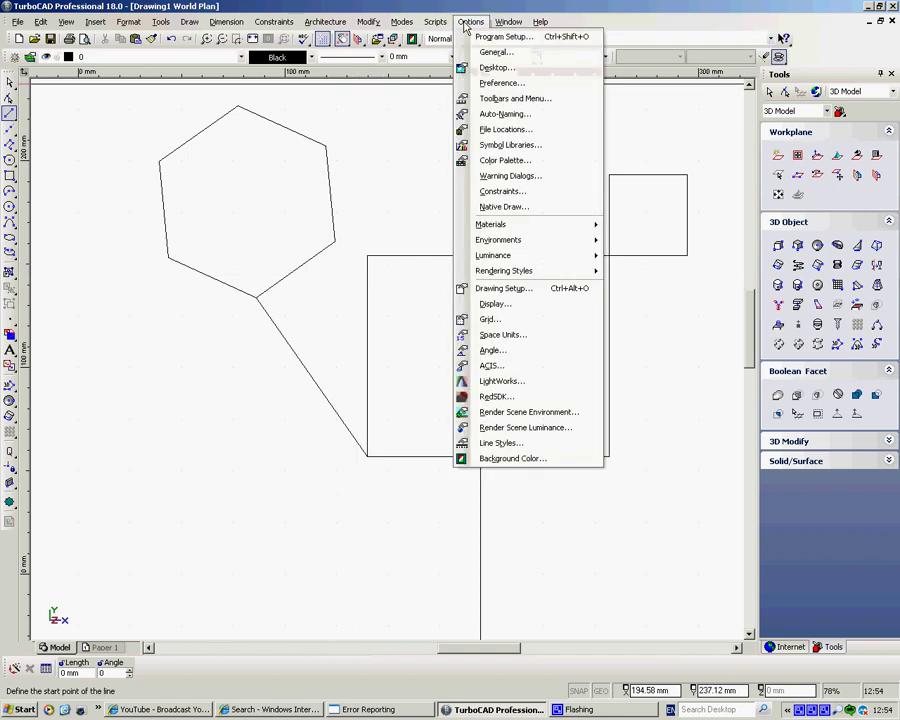
click(497, 84)
drag(564, 350, 501, 354)
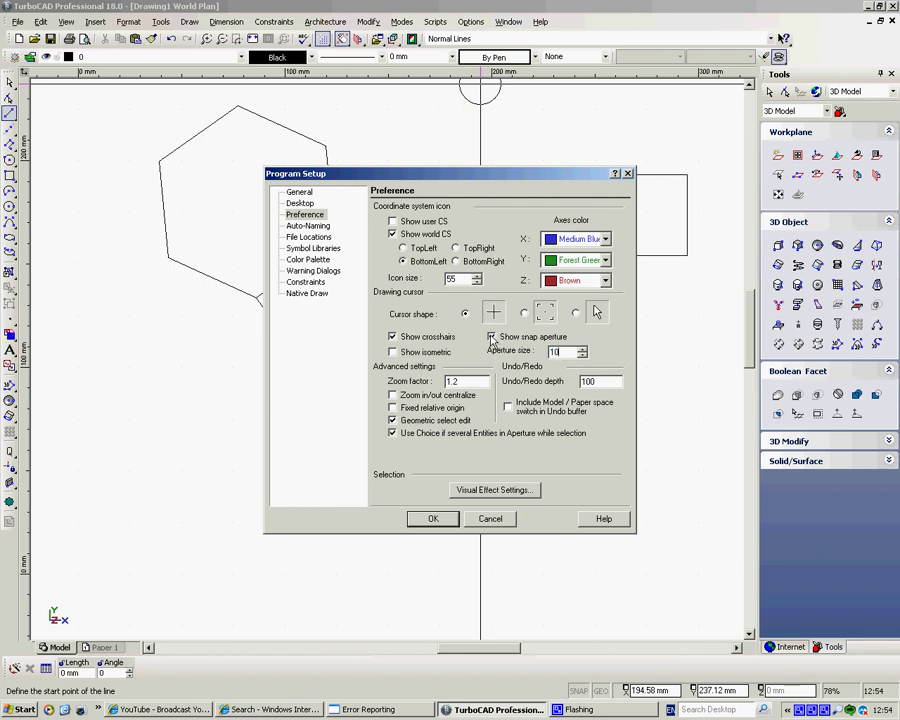
click(394, 337)
click(432, 519)
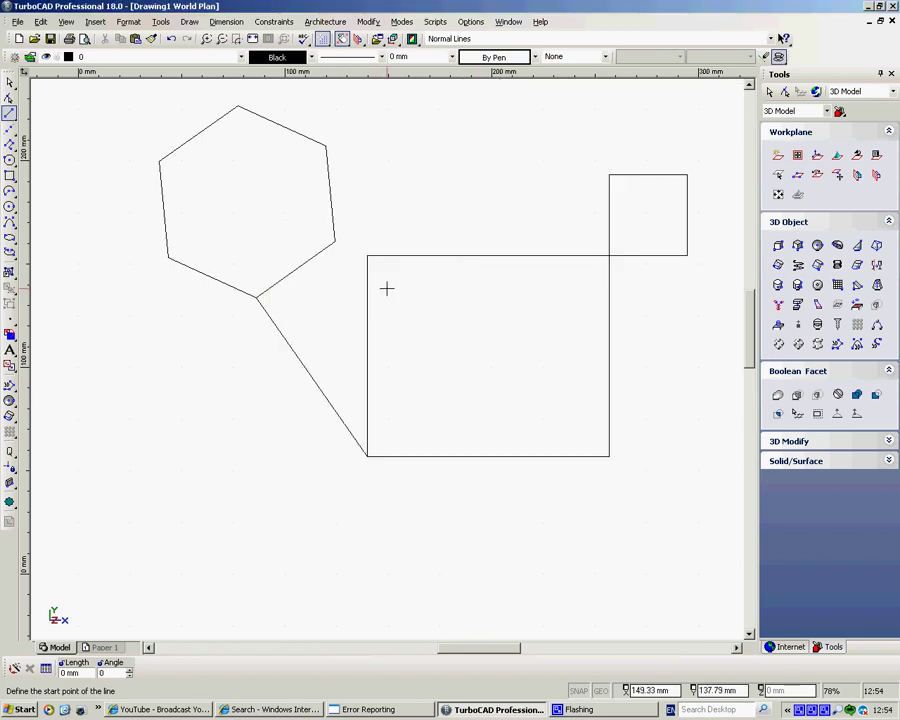
Draw a line from the small square's top-left corner to the large square's top-left corner
click(608, 175)
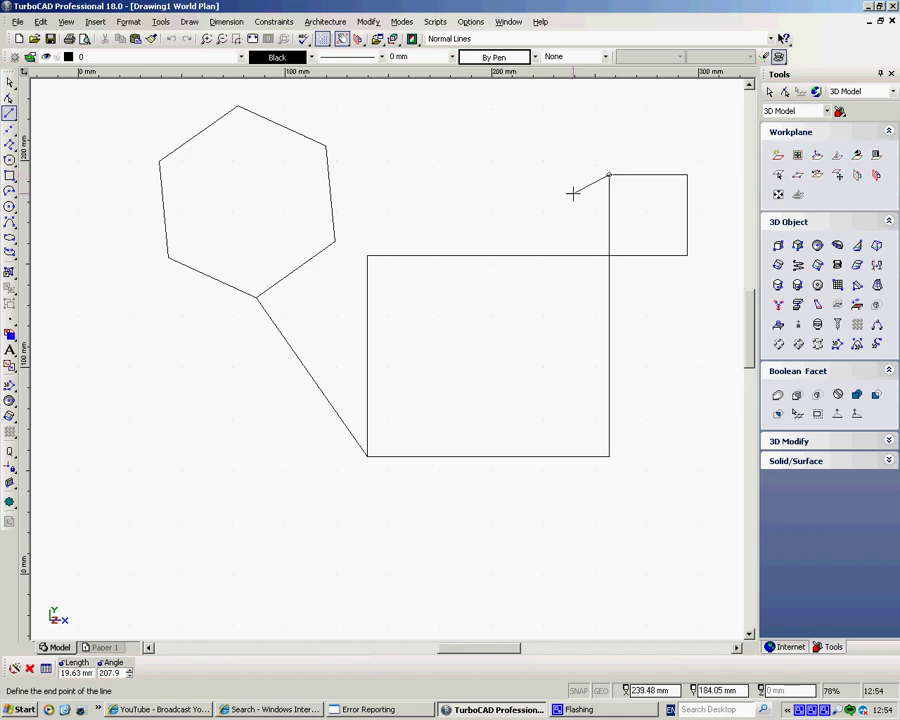
click(366, 254)
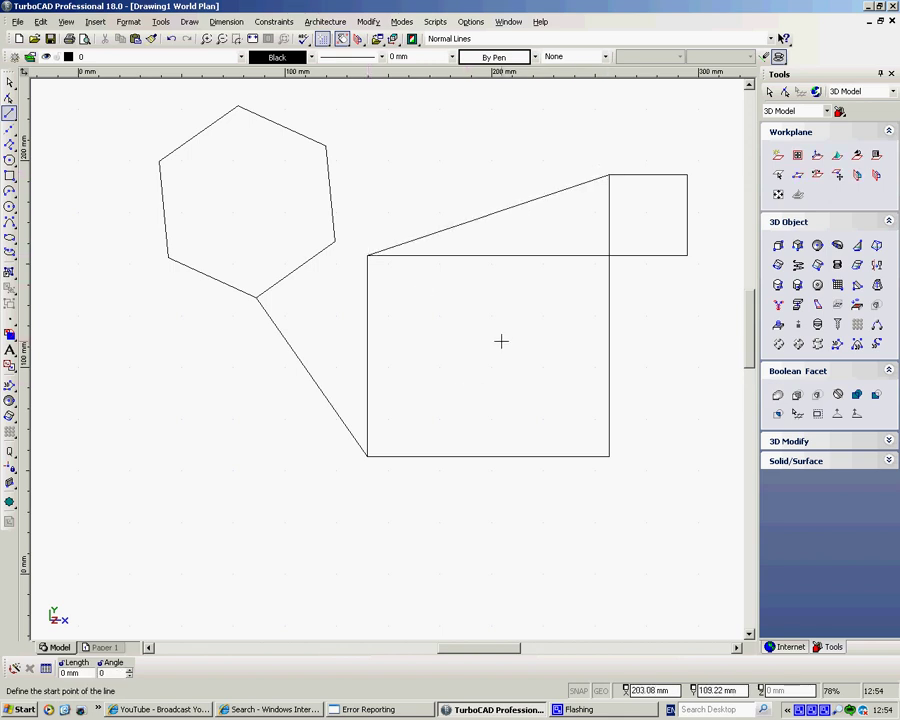
click(476, 23)
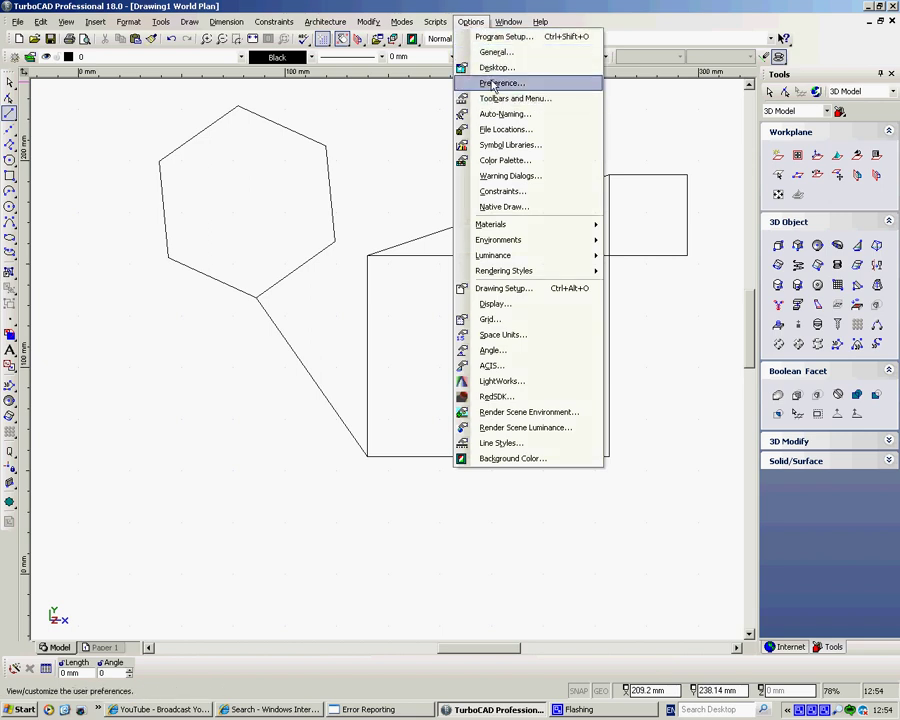
Change the zoom factor to 1.2 in the cursor preferences and close program setup
click(493, 84)
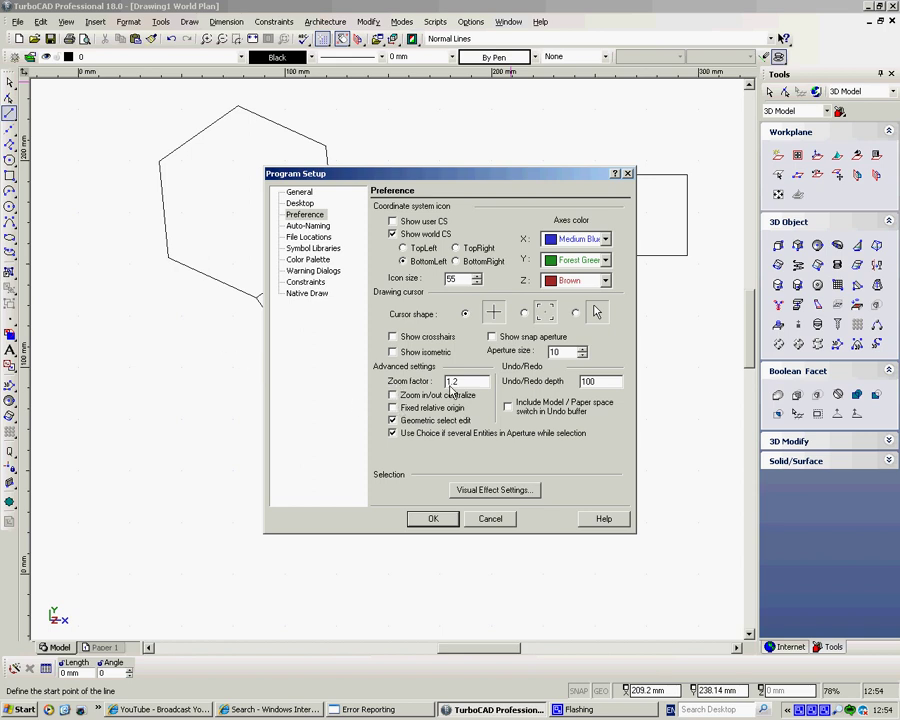
drag(466, 382, 404, 381)
text(2)
drag(465, 178, 640, 141)
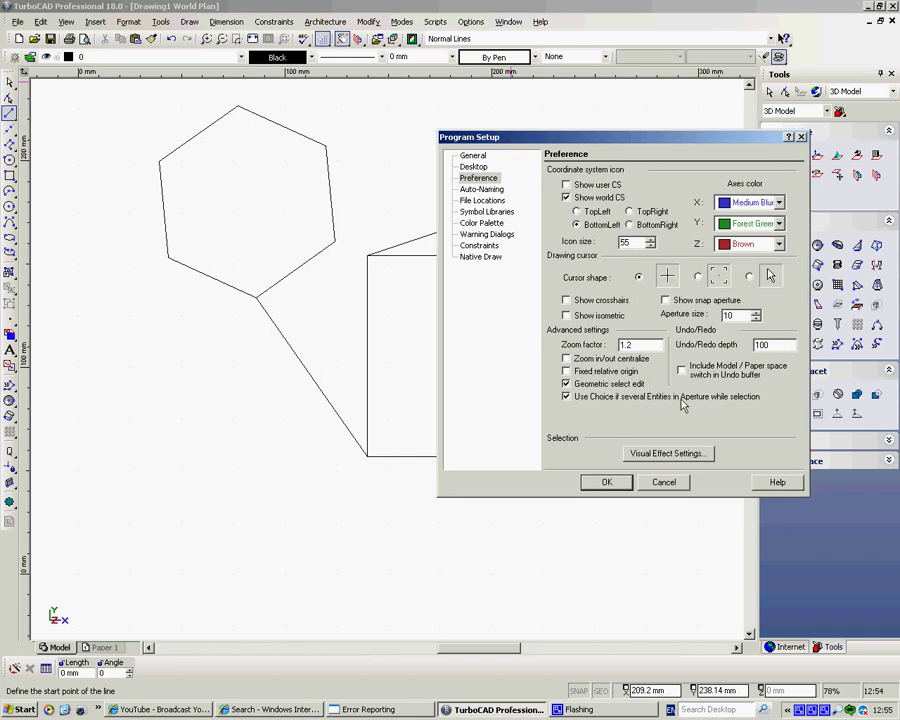
click(608, 482)
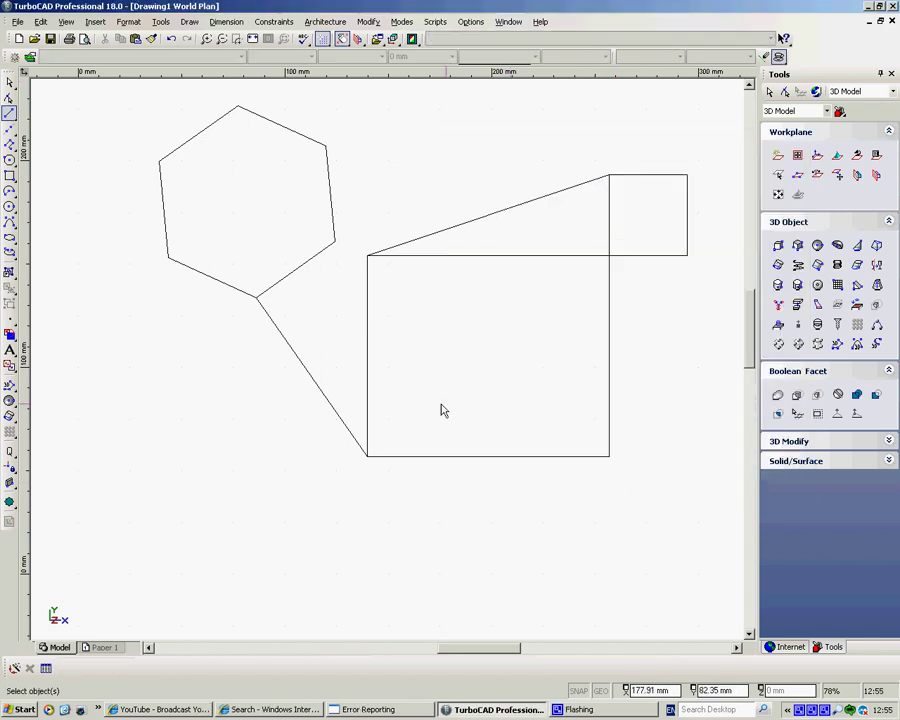
Select and deselect the diagonal line, then pick among objects at the hexagon vertex
click(297, 362)
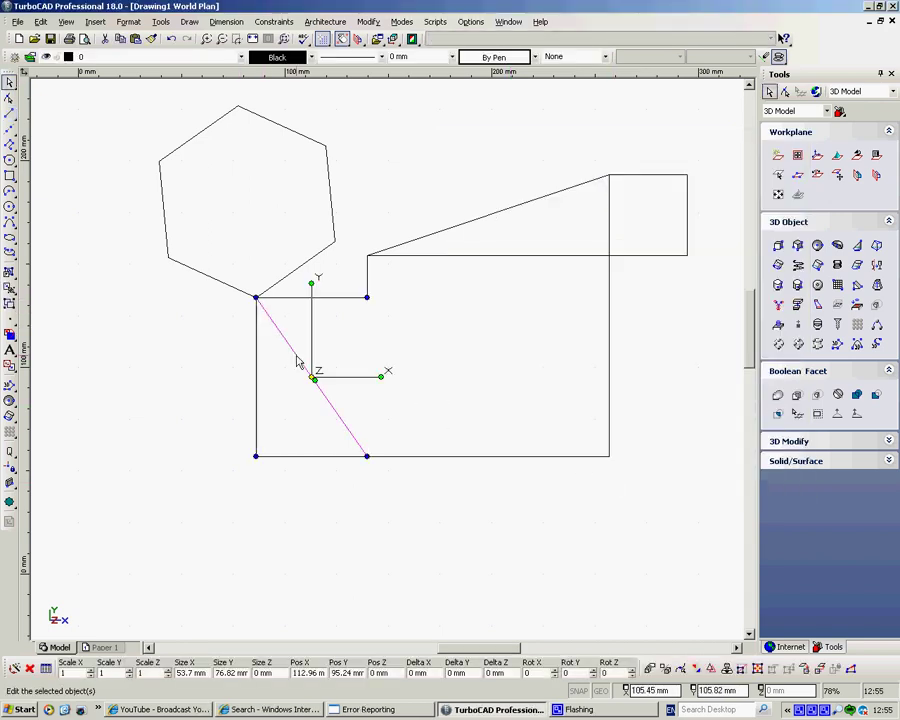
click(162, 355)
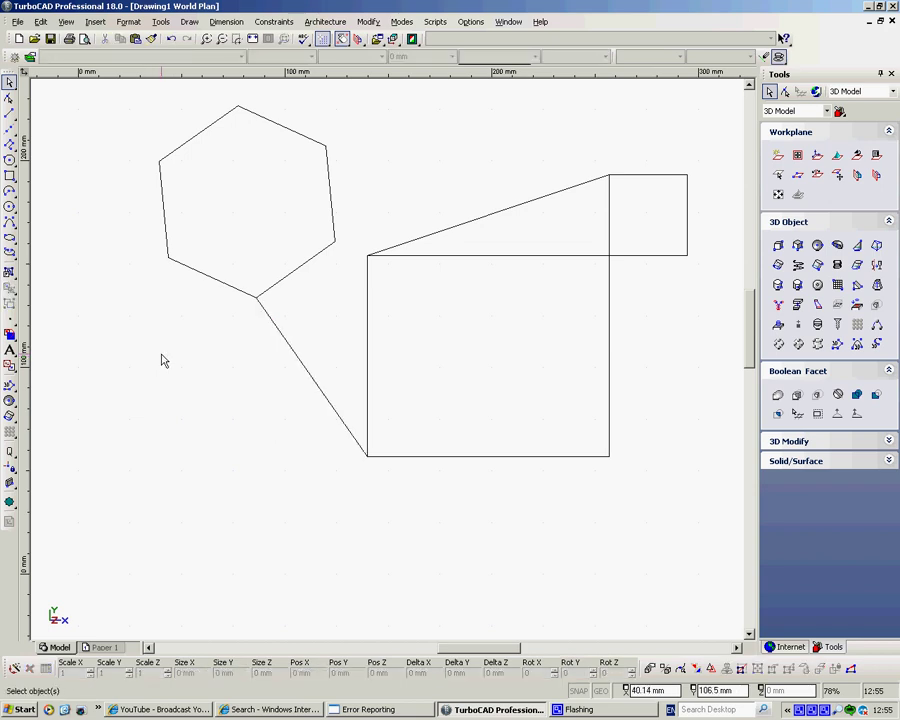
click(254, 299)
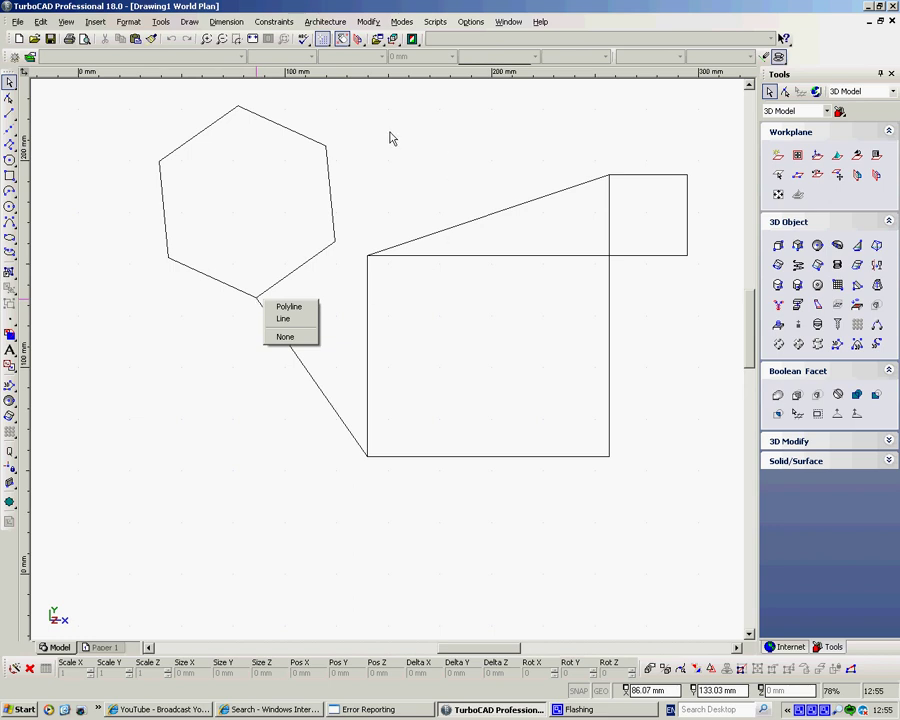
Open the user preference settings and move the window off the drawing
click(470, 21)
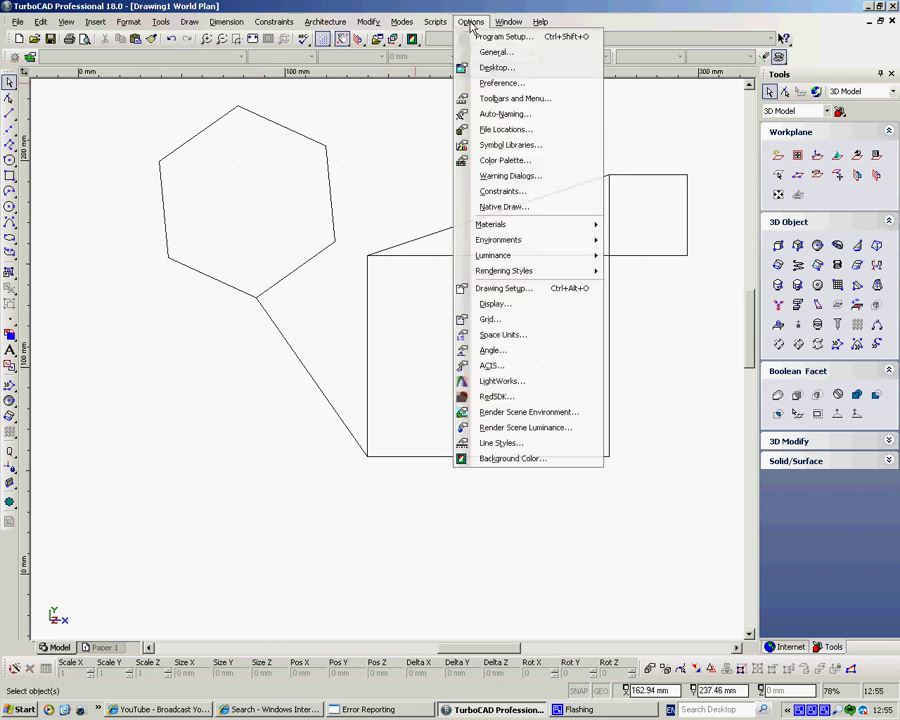
click(505, 84)
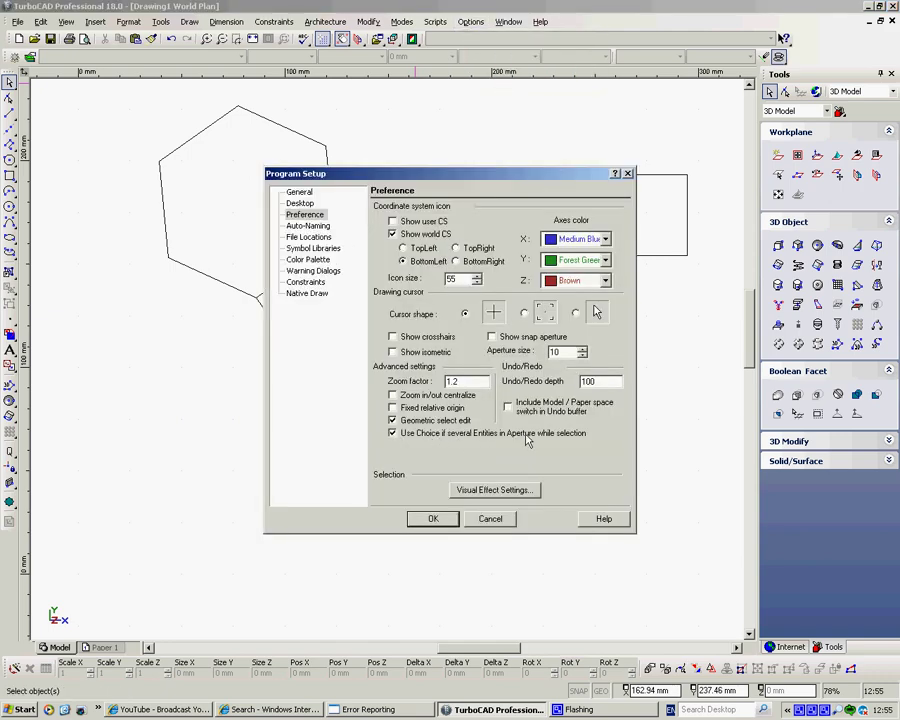
drag(495, 177, 641, 106)
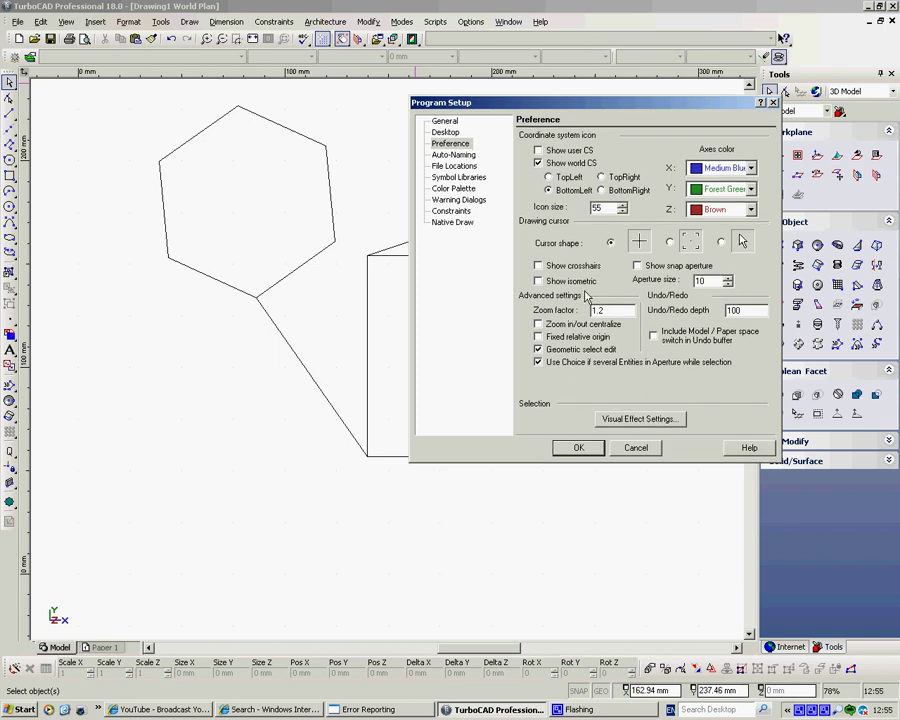
Show the Auto-Naming page for groups, blocks and symbols, moving the dialog to the upper left
click(450, 155)
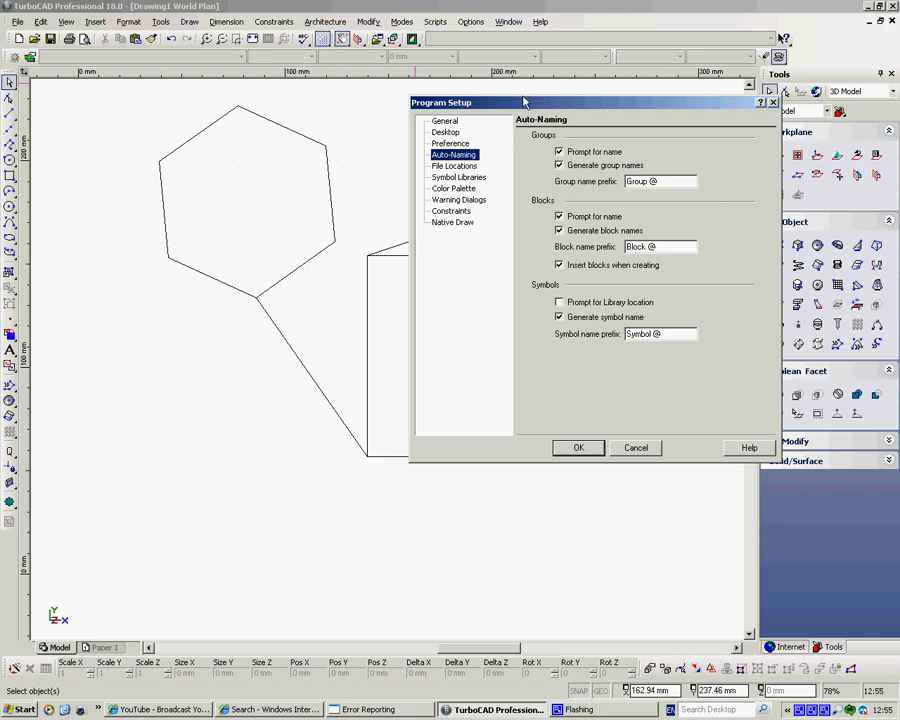
drag(522, 102, 125, 73)
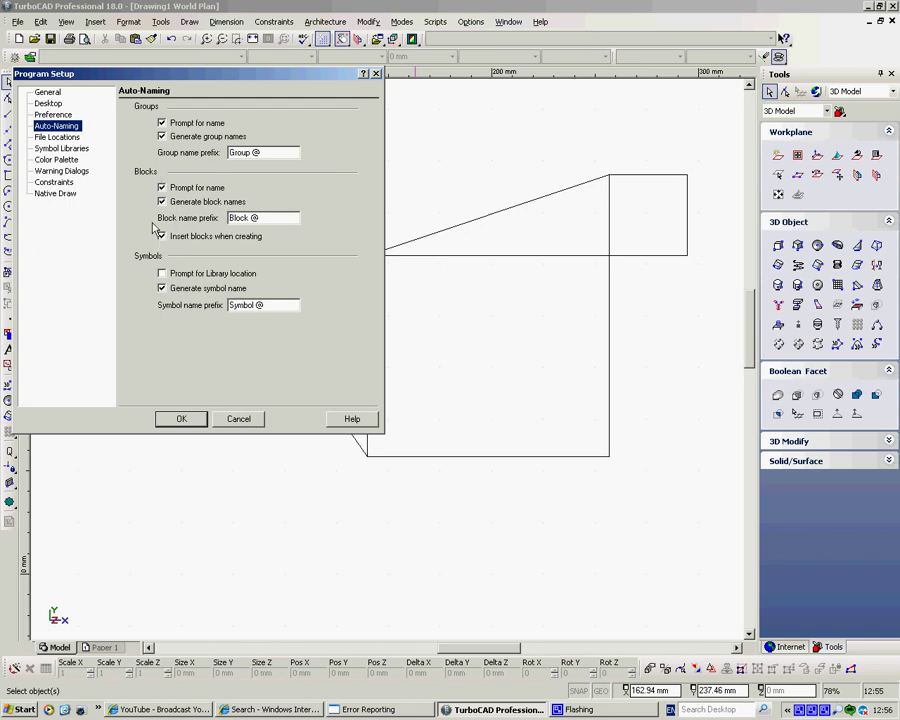
Browse the File Locations, Symbol Libraries and Color Palette pages
click(60, 137)
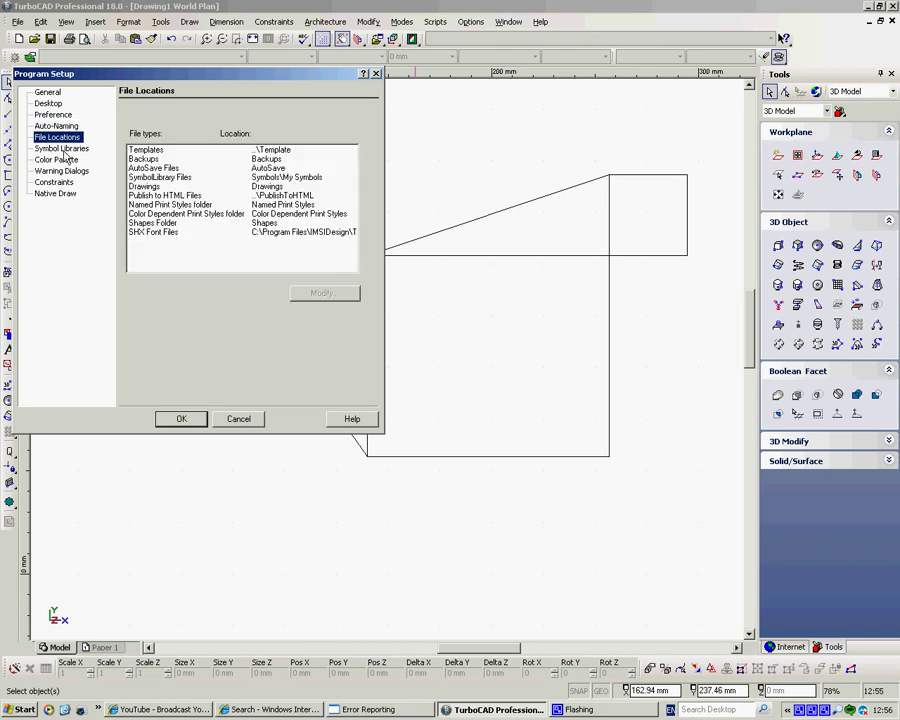
click(66, 150)
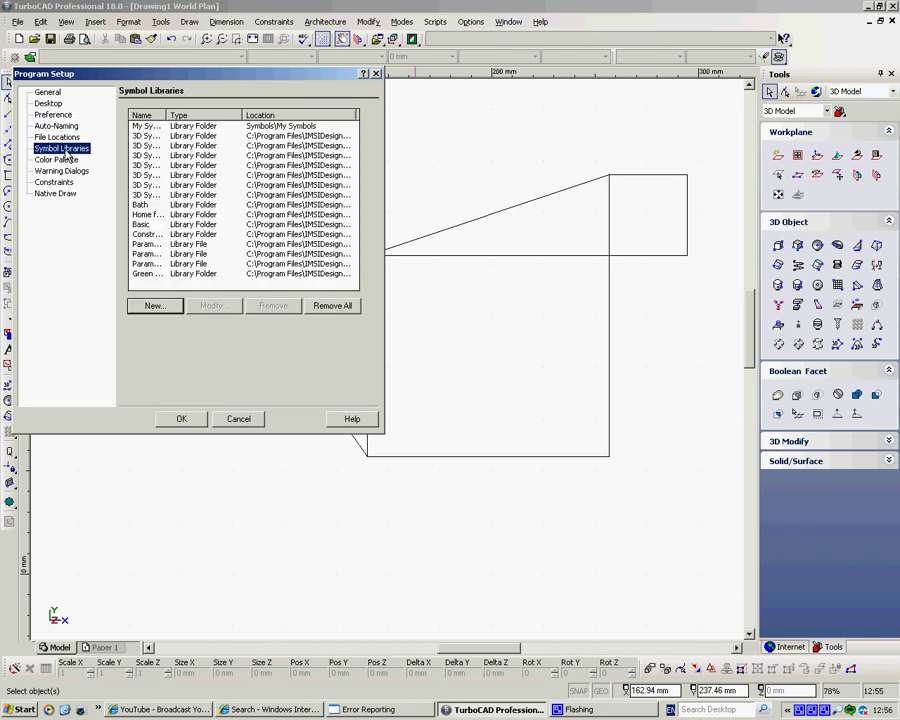
click(67, 161)
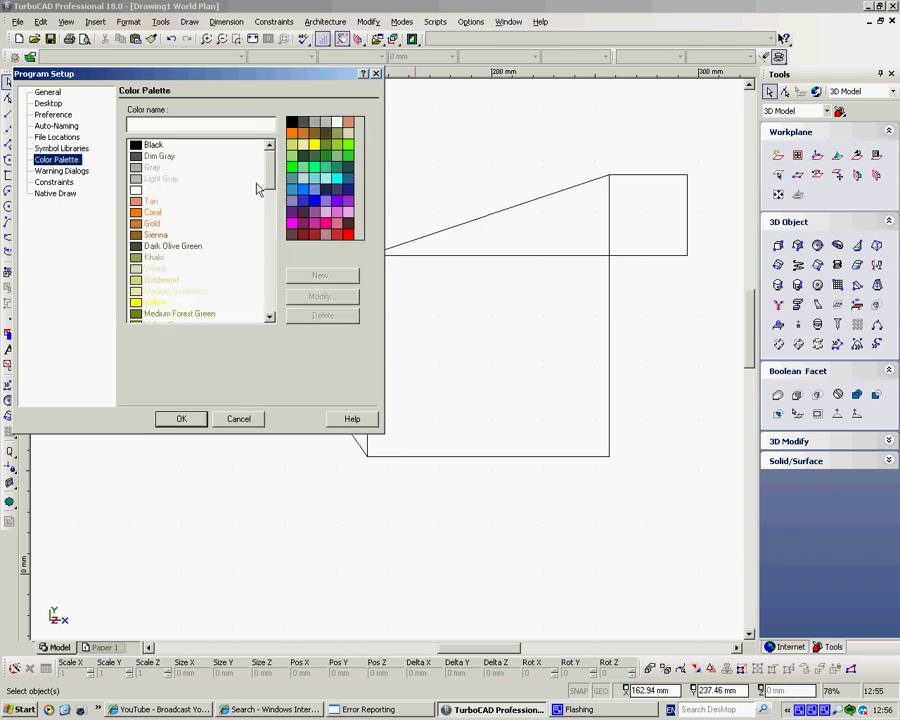
Lower the Green palette colour's value in the colour picker, then close program setup
mouse_move(272, 178)
mouse_down()
mouse_move(272, 300)
mouse_move(272, 207)
mouse_up()
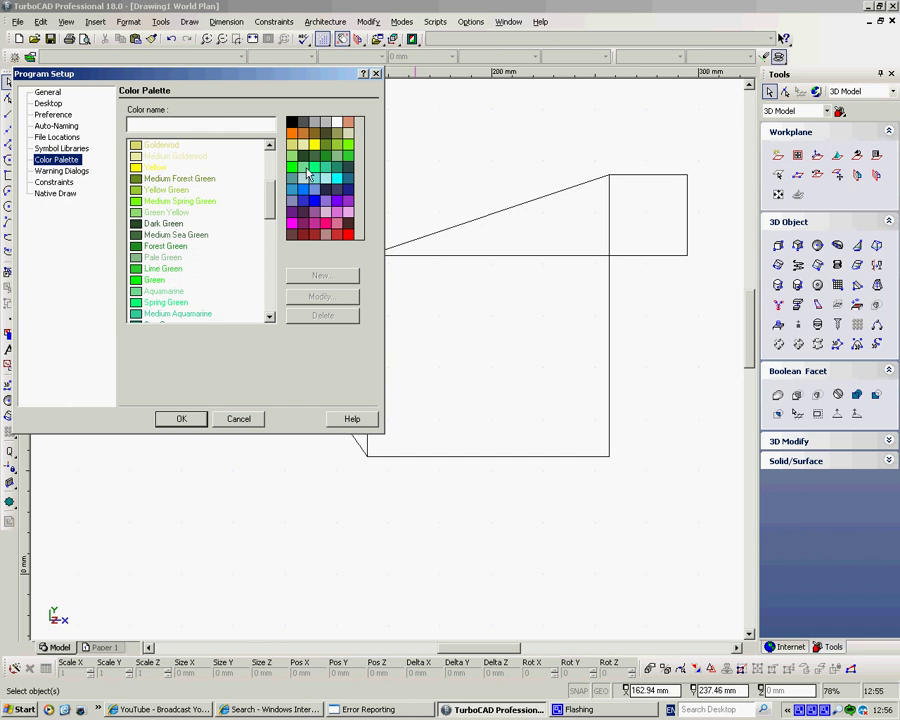
click(296, 167)
click(318, 296)
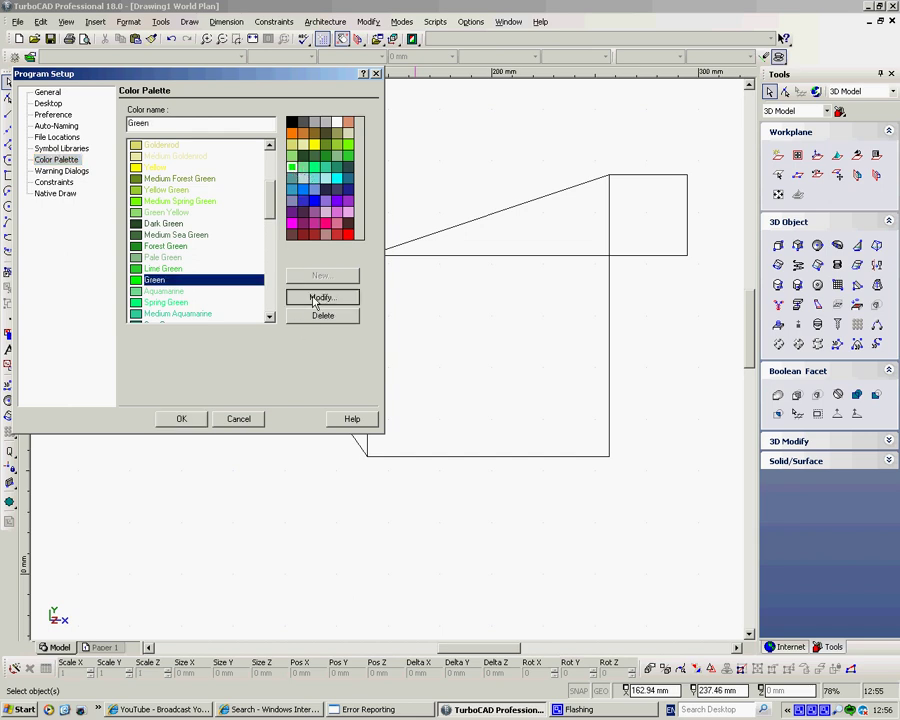
mouse_move(197, 272)
mouse_down()
mouse_move(198, 335)
mouse_move(201, 293)
mouse_up()
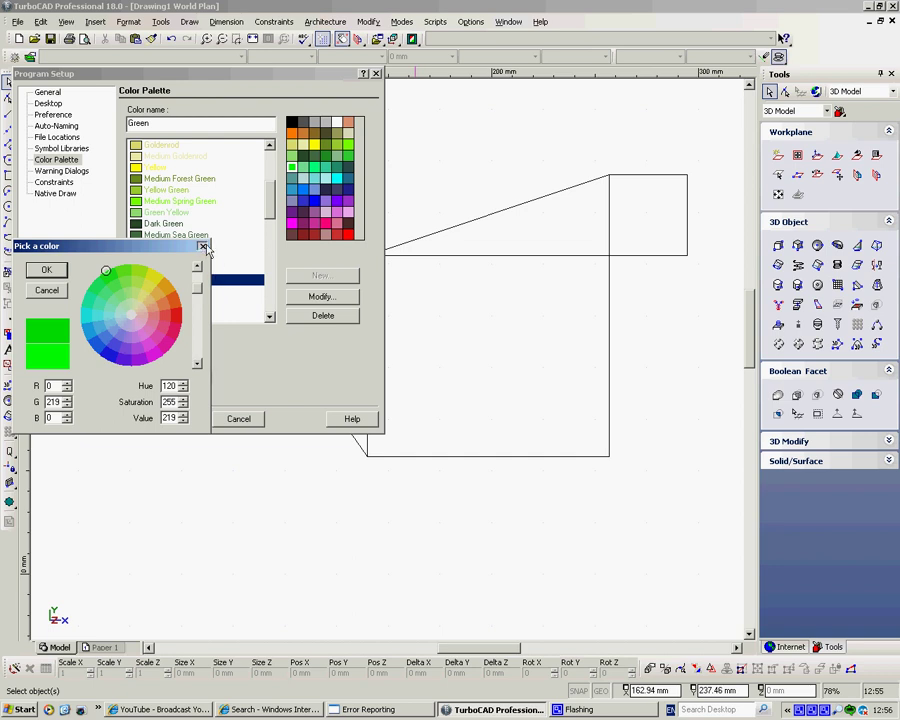
key(Return)
click(236, 419)
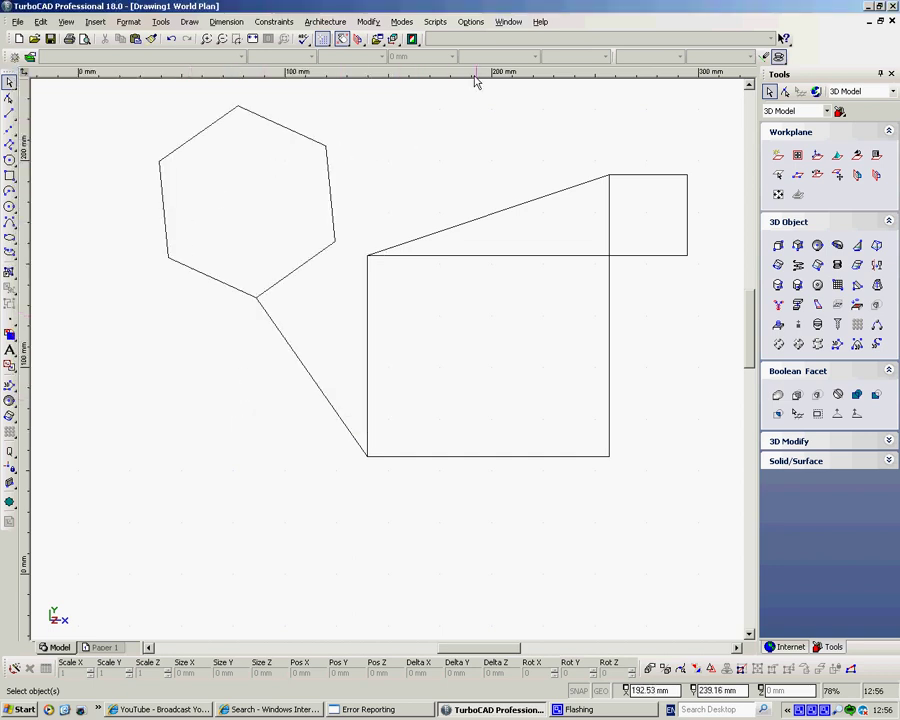
Choose Warning Dialogs from the Options menu to open its settings page
click(470, 22)
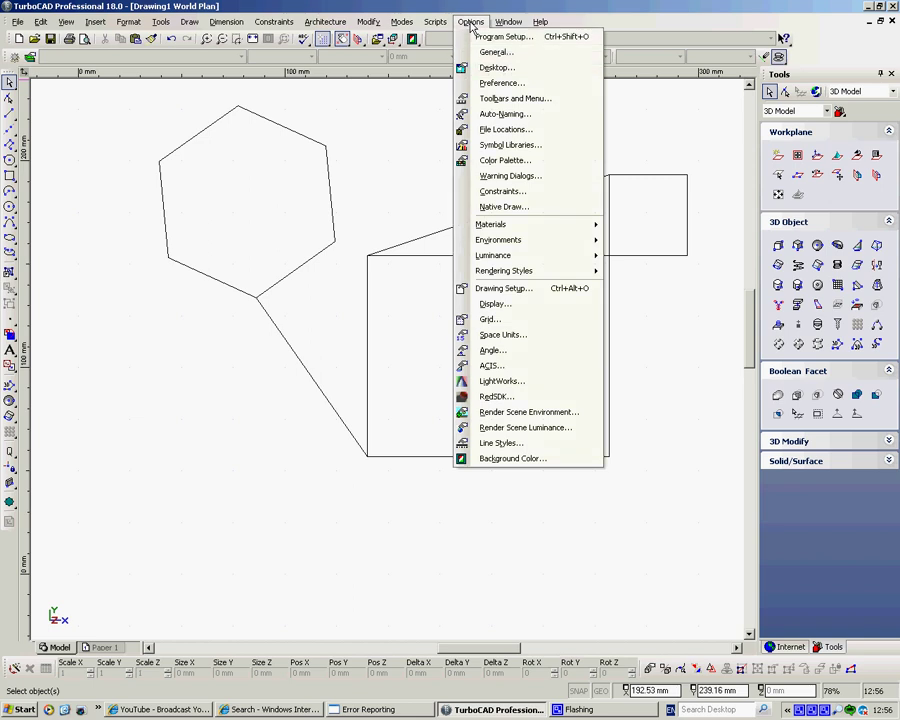
click(488, 175)
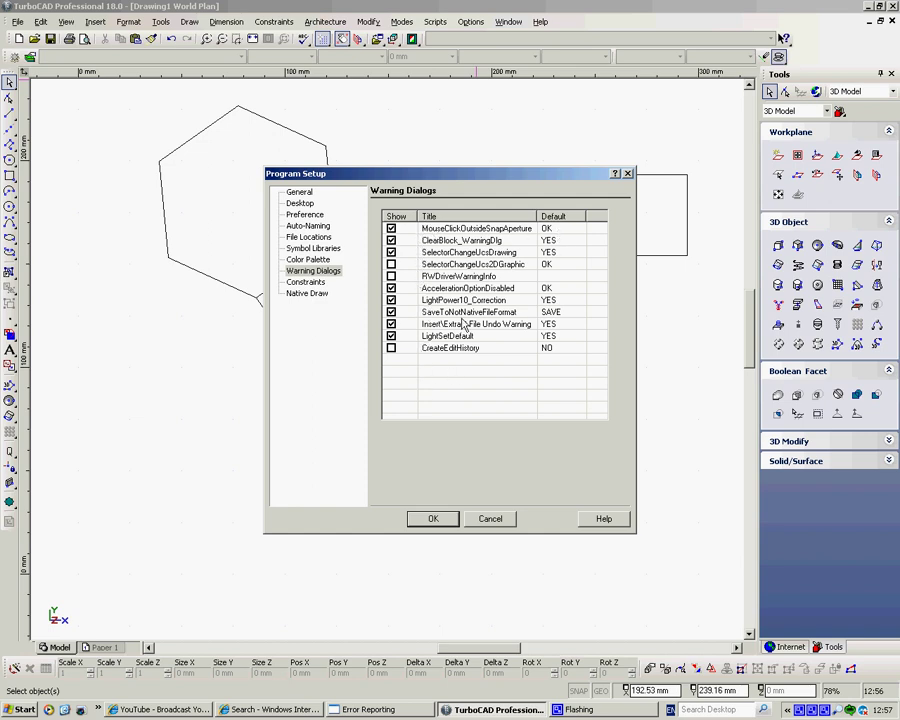
View the Constraints page, then the Native Draw page, still set to GDI
click(306, 283)
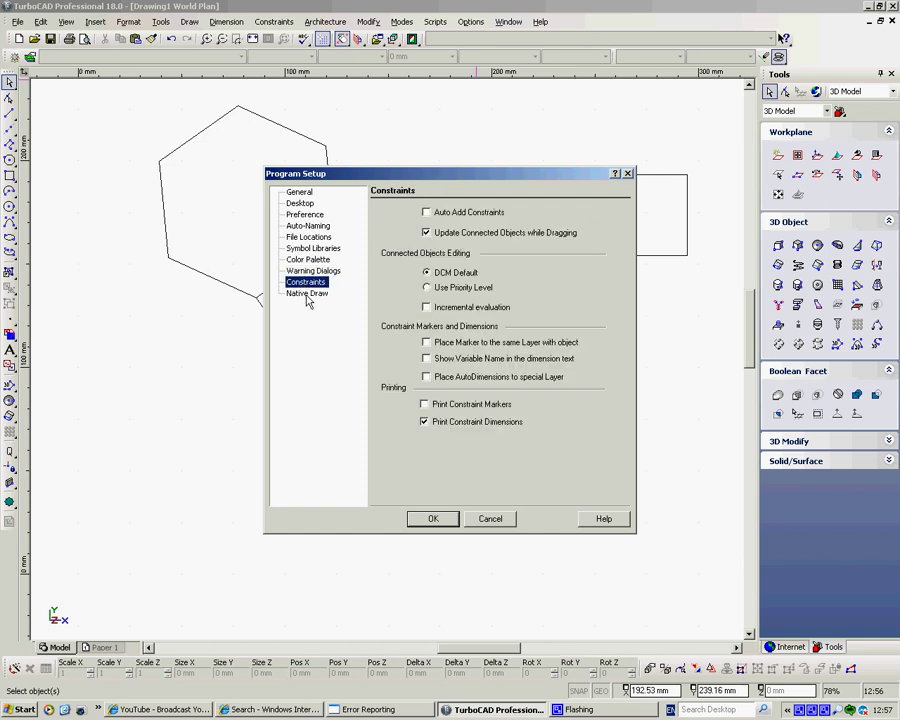
click(308, 296)
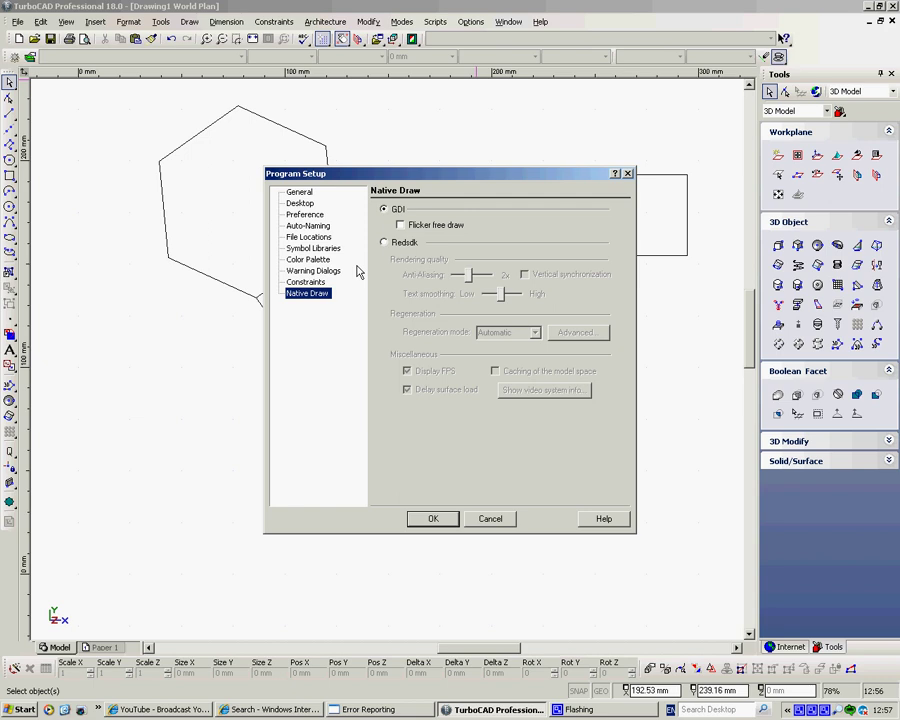
Cancel out of program setup, then open and dismiss the Options menu
click(497, 520)
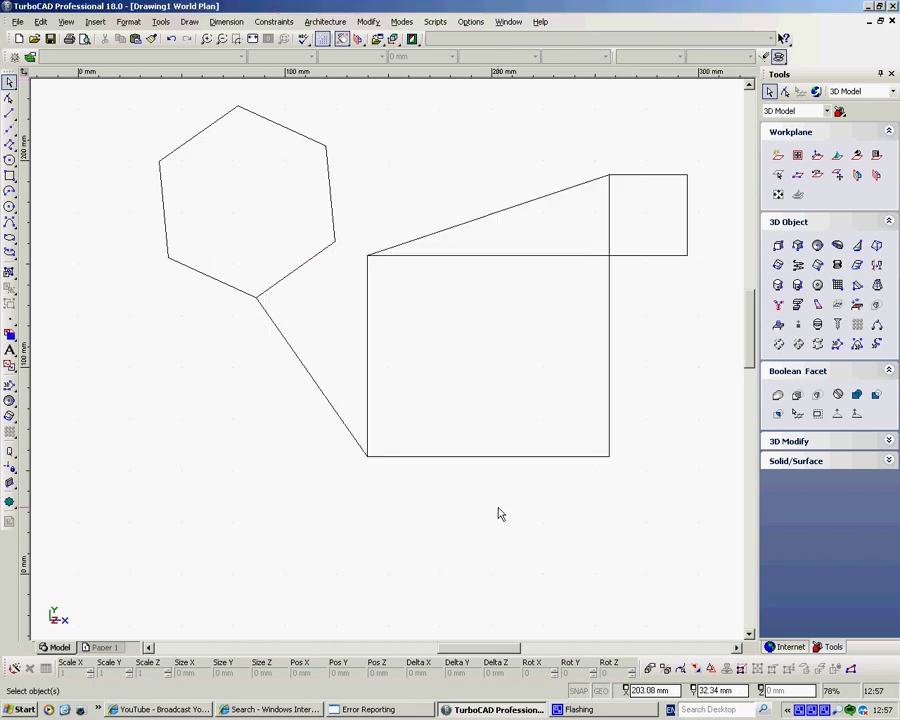
click(471, 22)
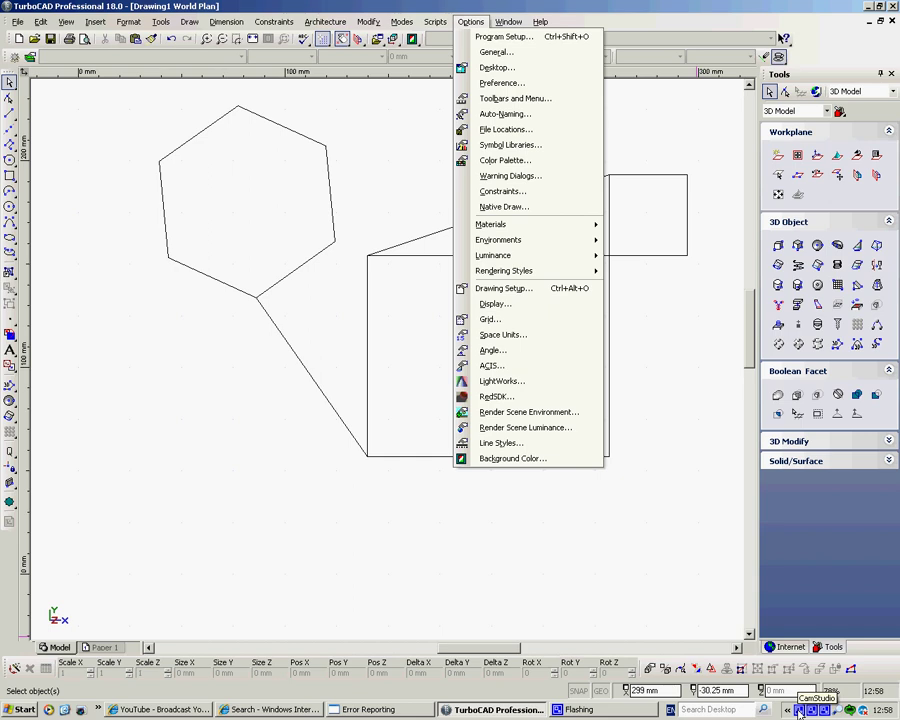
right_click(799, 711)
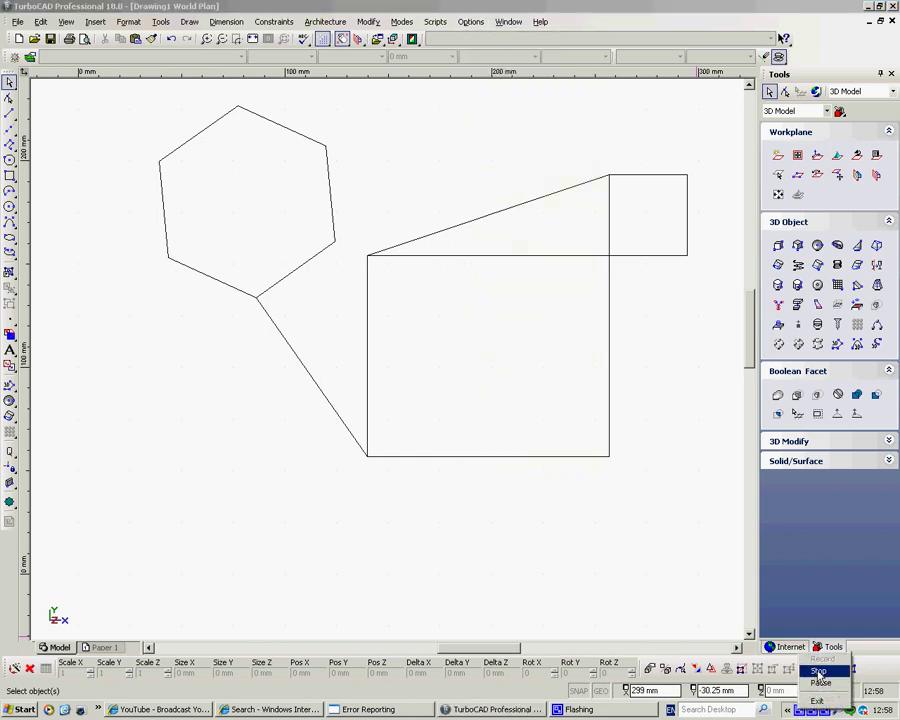